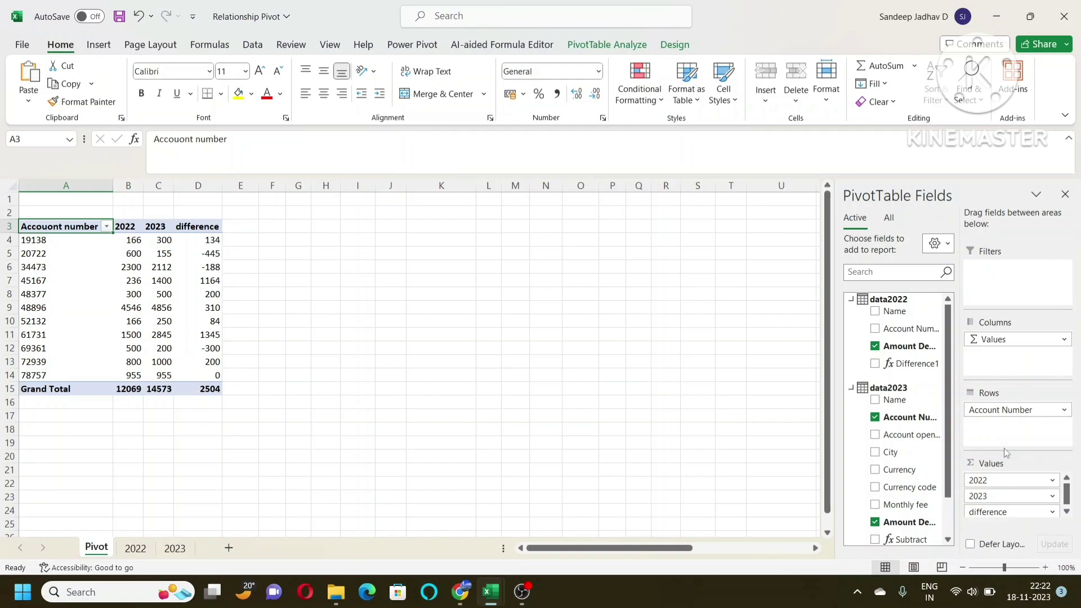
Step: Compare the Account Number columns on the 2022 and 2023 sheets
left_click(138, 549)
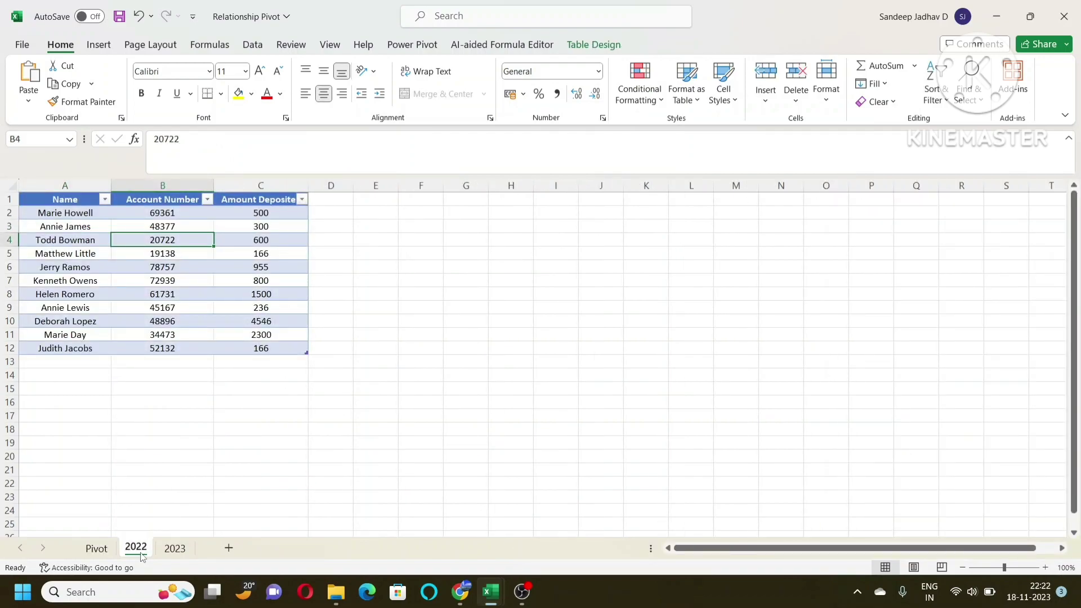
left_click(178, 551)
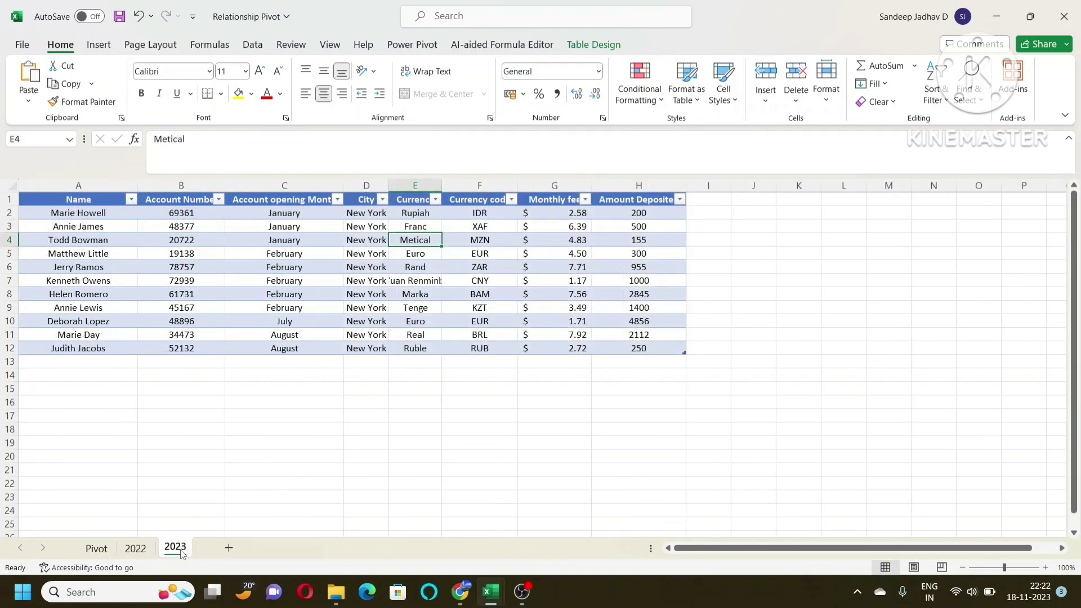
left_click(137, 549)
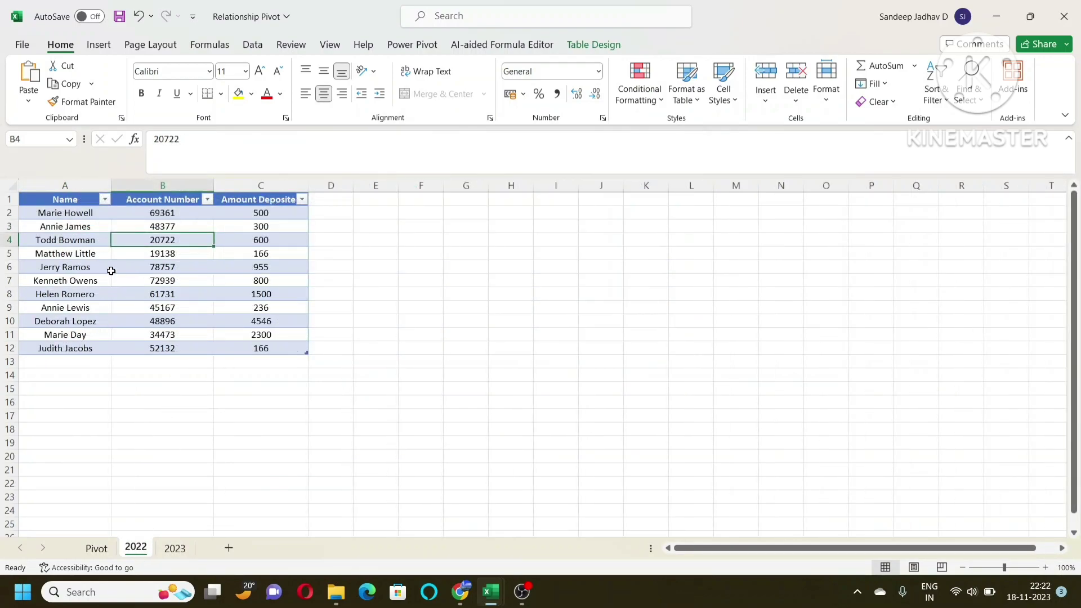
left_click_drag(162, 213, 153, 340)
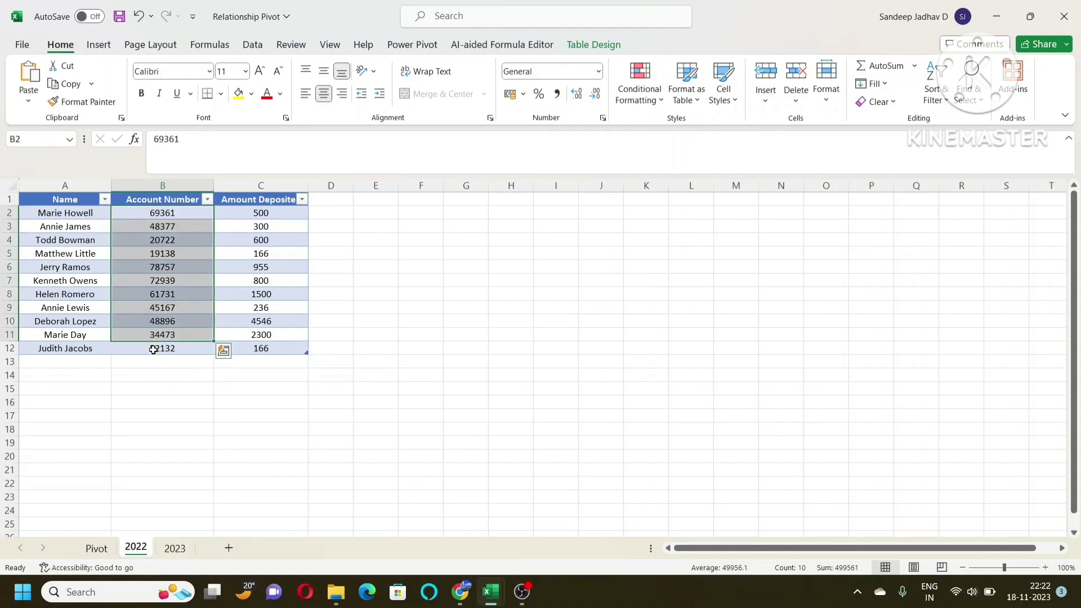
left_click(175, 551)
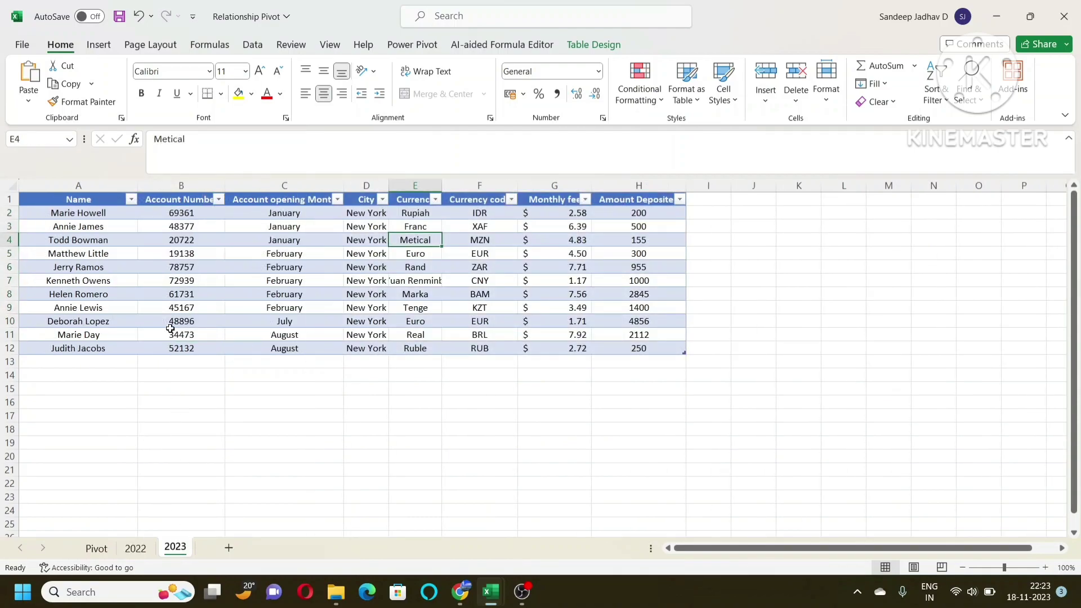
left_click(189, 216)
left_click_drag(189, 216, 169, 350)
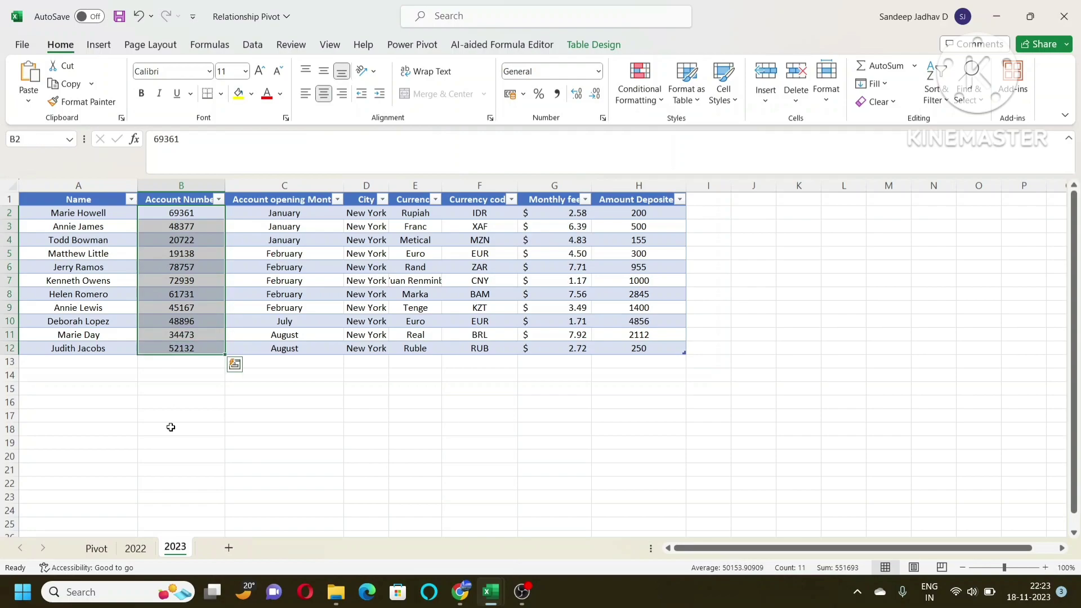
Step: Review 2022 Amount Deposited and the extra 2023 columns, then select the 2023 deposit amounts
left_click(135, 549)
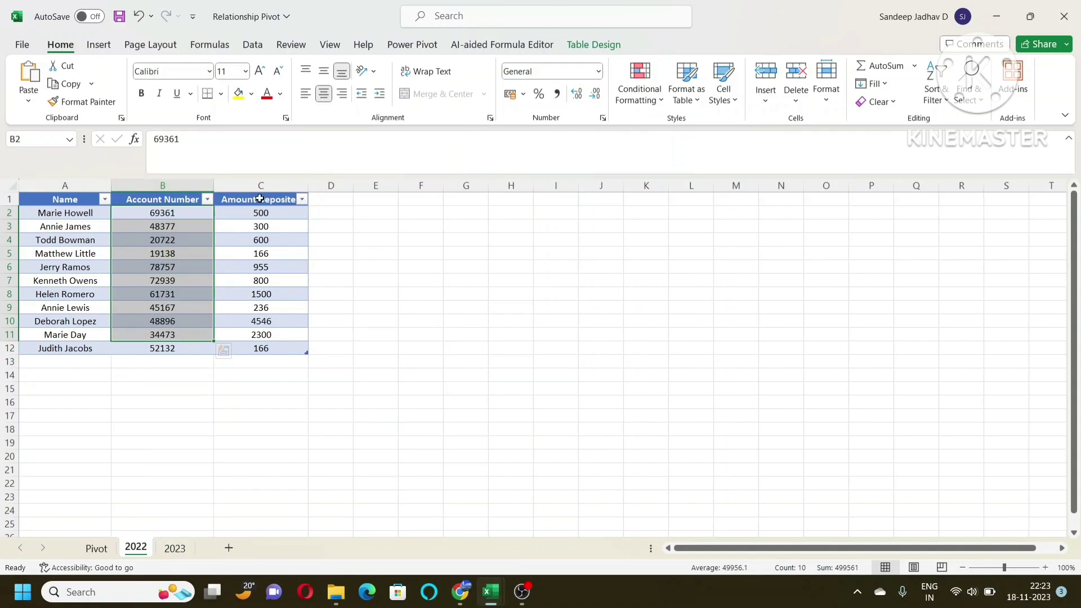
left_click(255, 201)
left_click(261, 227)
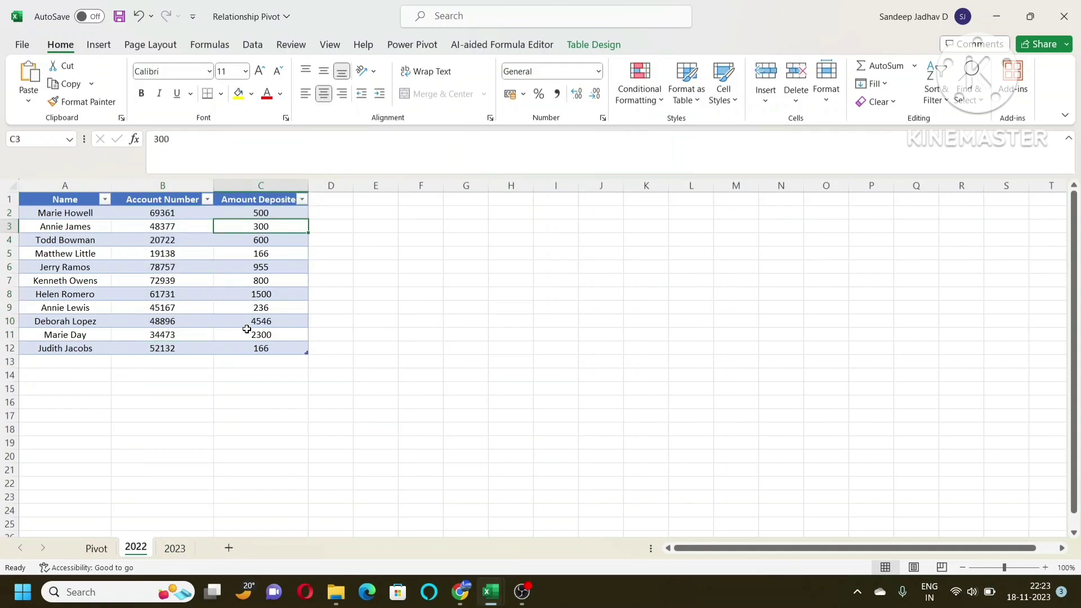
left_click(174, 549)
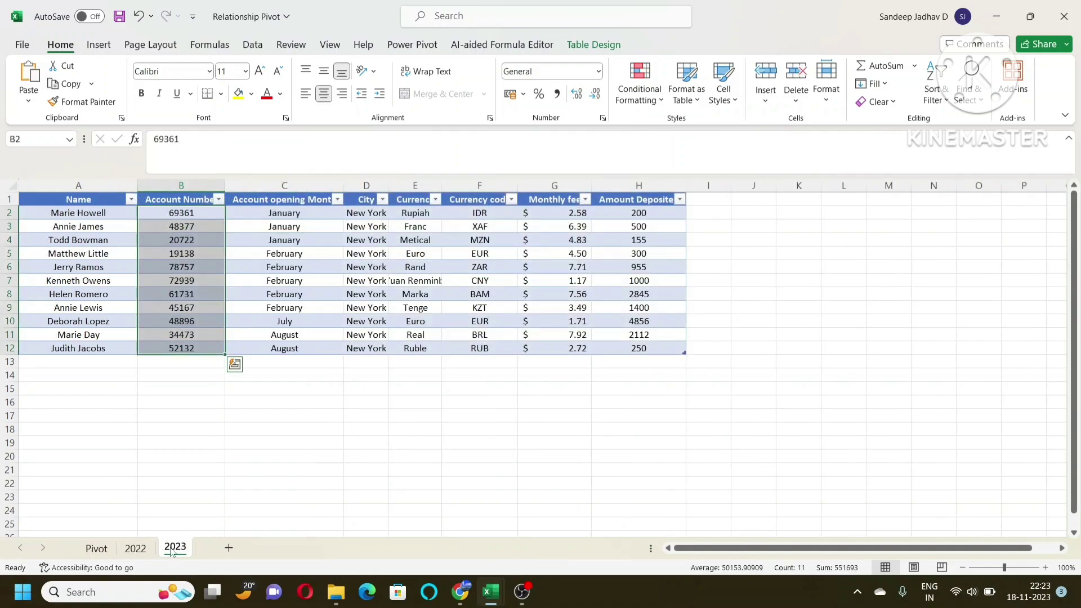
left_click(305, 199)
left_click(364, 200)
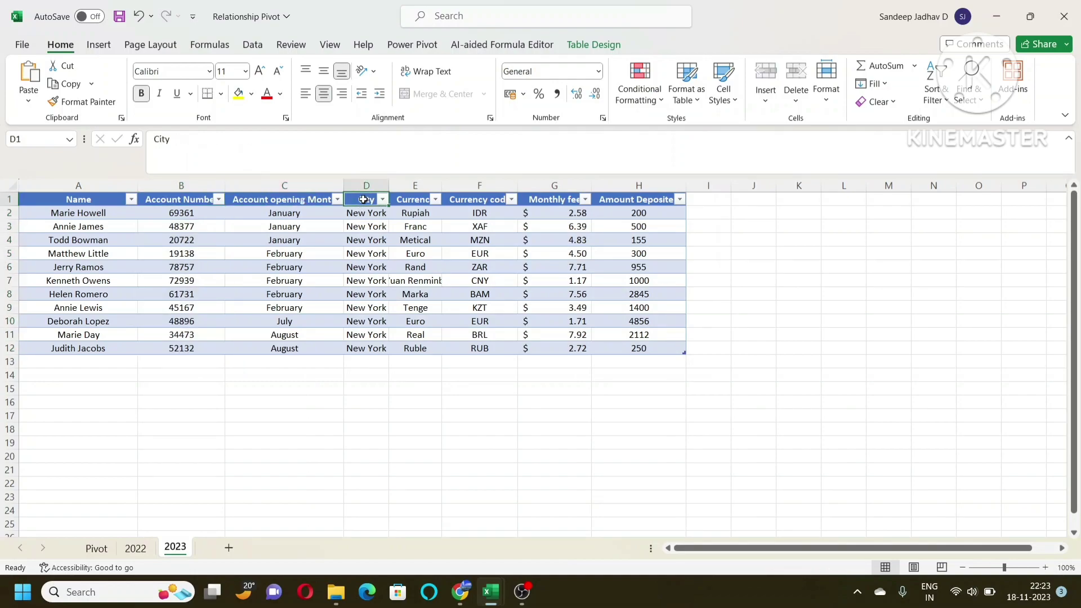
left_click(410, 199)
left_click(496, 200)
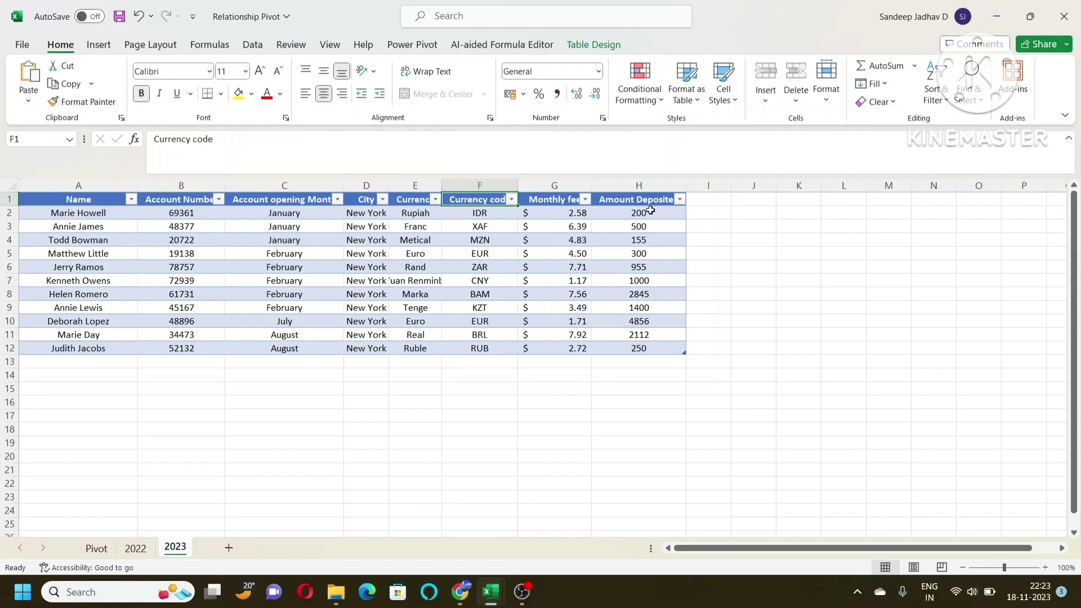
left_click_drag(651, 210, 642, 348)
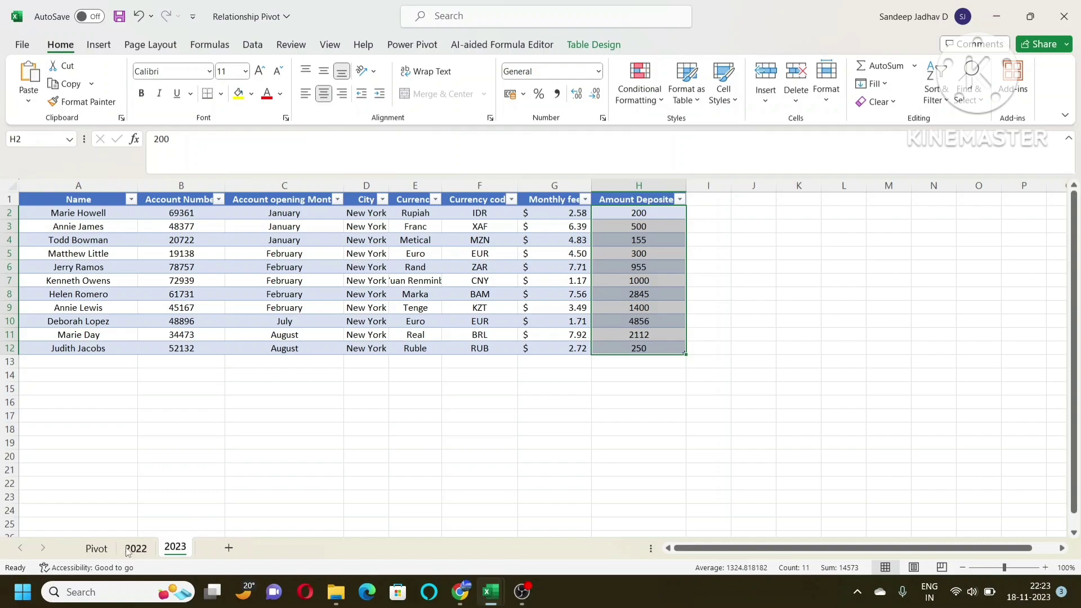
left_click(96, 549)
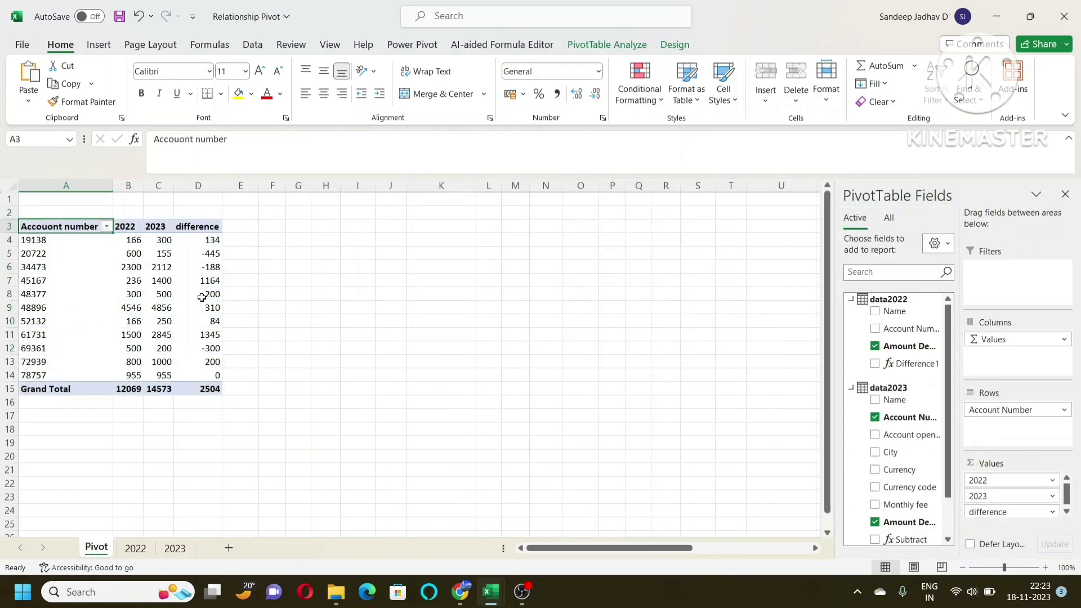
left_click(58, 239)
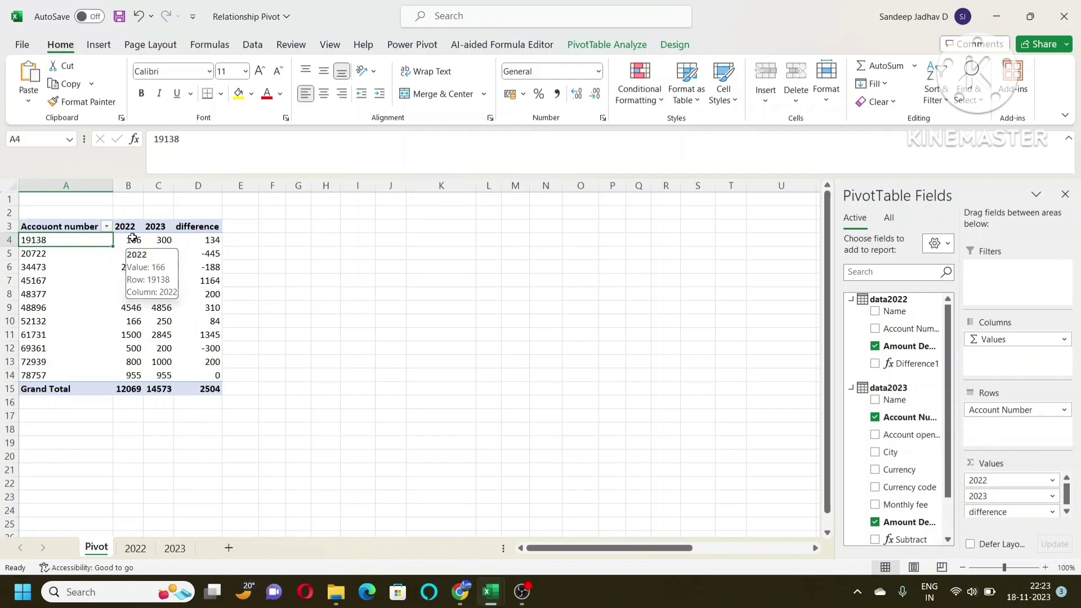
left_click(133, 237)
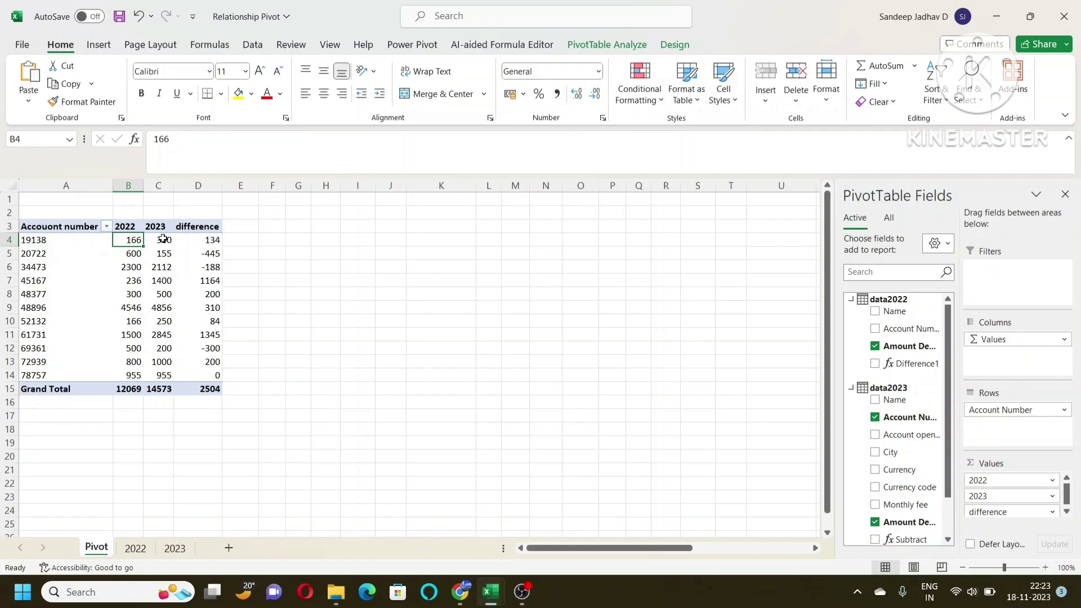
left_click(162, 238)
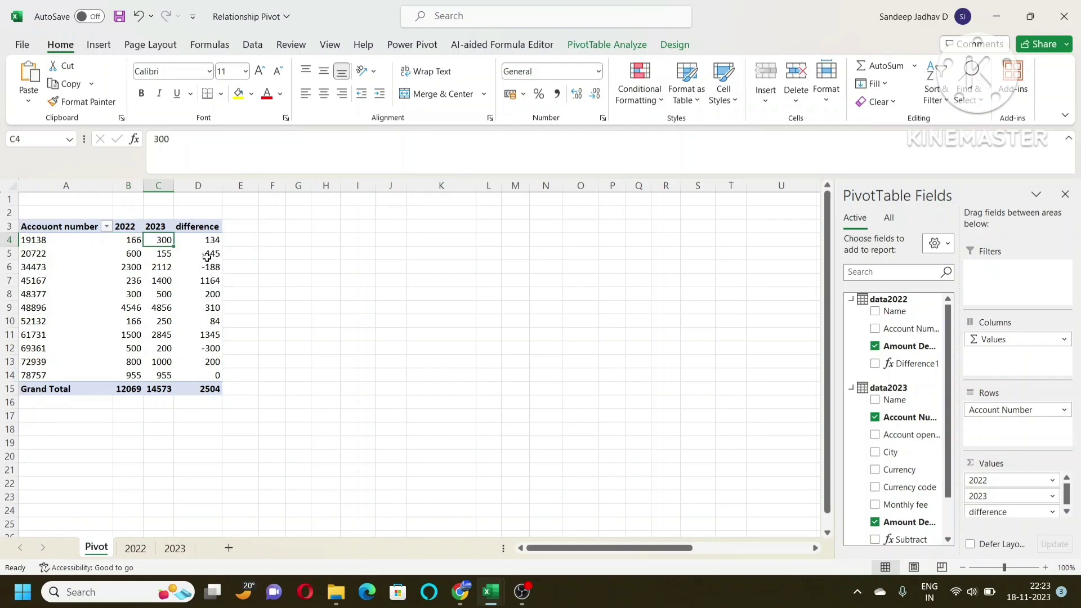
left_click(134, 241)
left_click(161, 241)
left_click(212, 256)
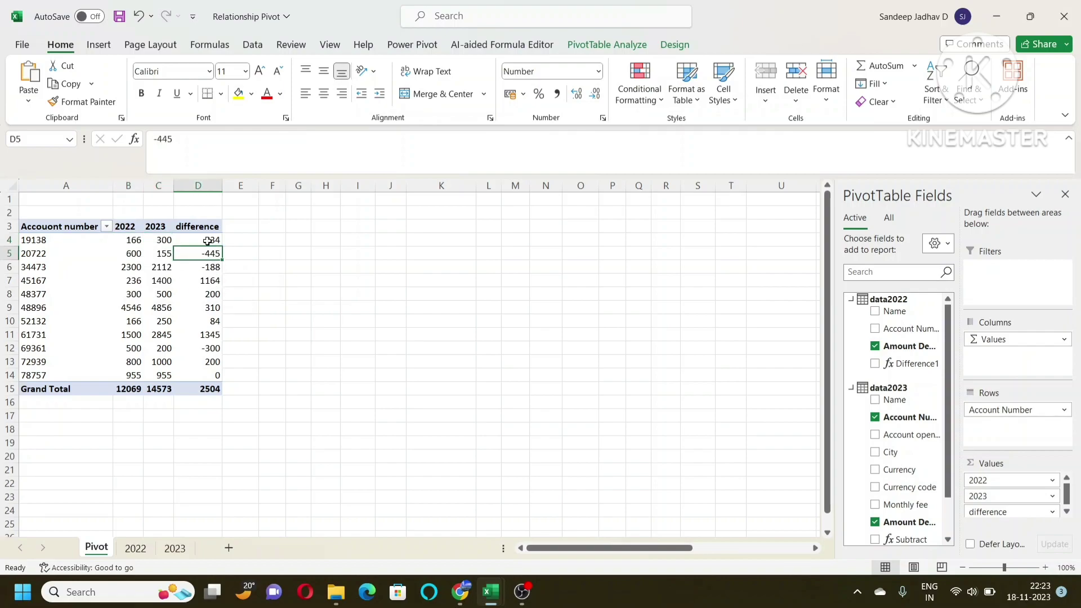
left_click_drag(209, 241, 201, 375)
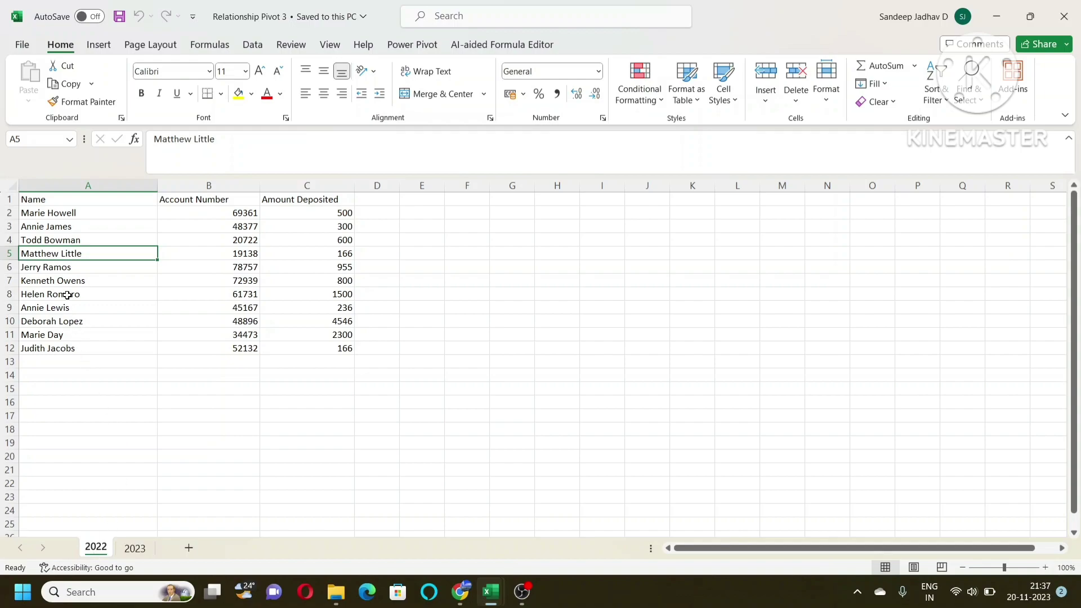
Step: Review the 2022 sheet's Name, Account Number and Amount Deposited columns
left_click(62, 204)
left_click(187, 204)
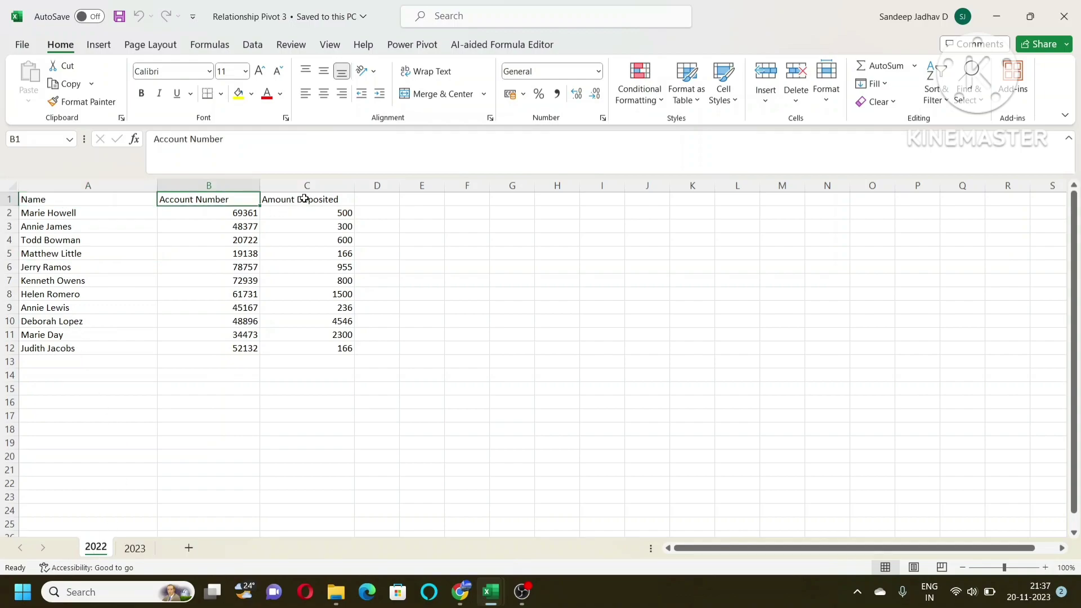
left_click(292, 200)
Step: Review the 2023 sheet's columns from Name through Currency code to Amount Deposited
left_click(137, 551)
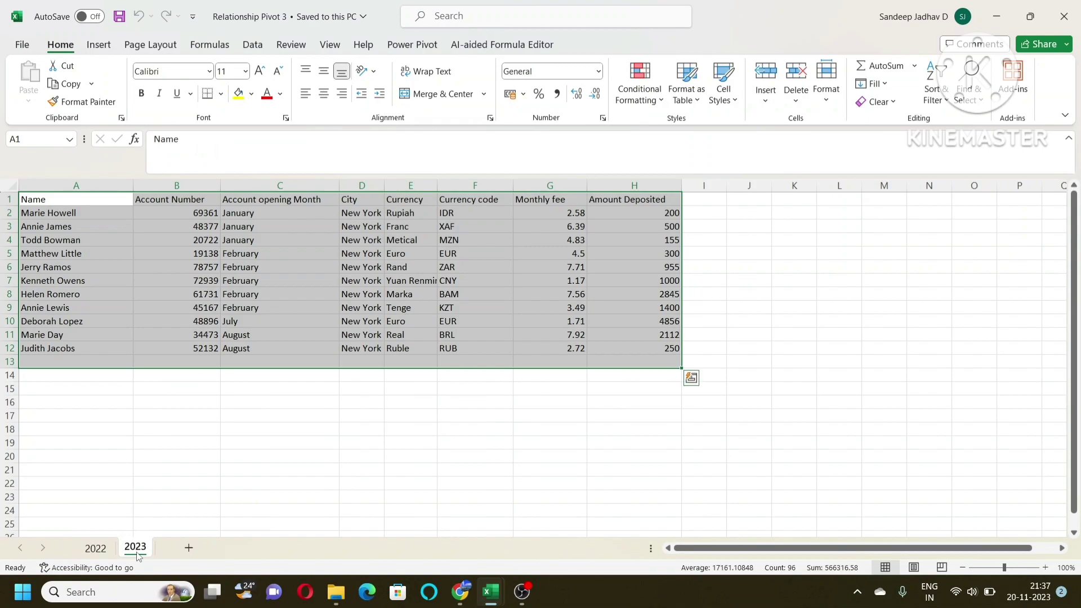
left_click(124, 199)
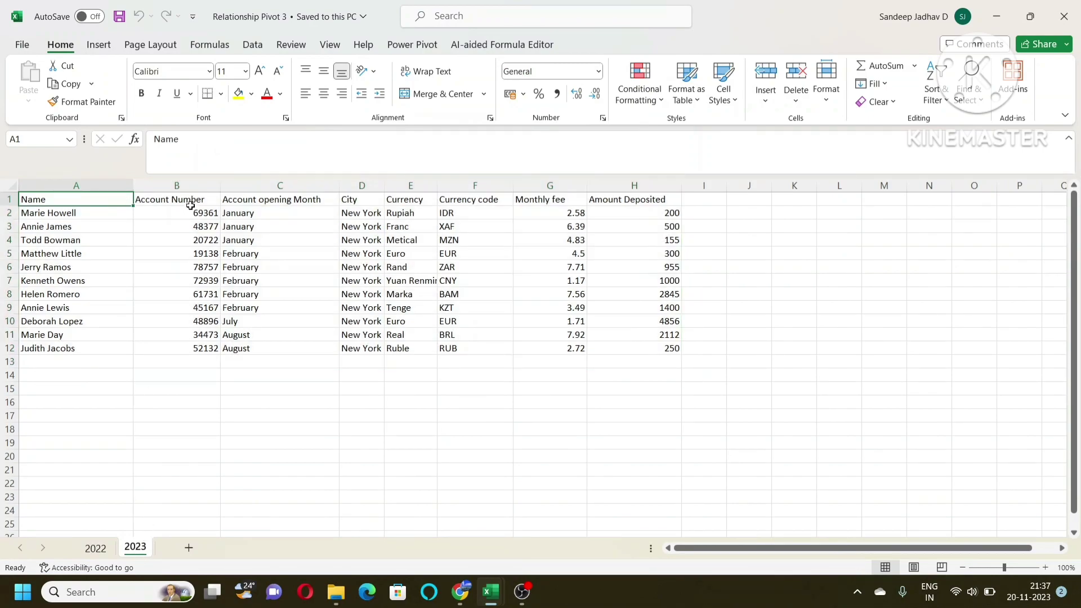
left_click(188, 201)
left_click(288, 201)
left_click(369, 200)
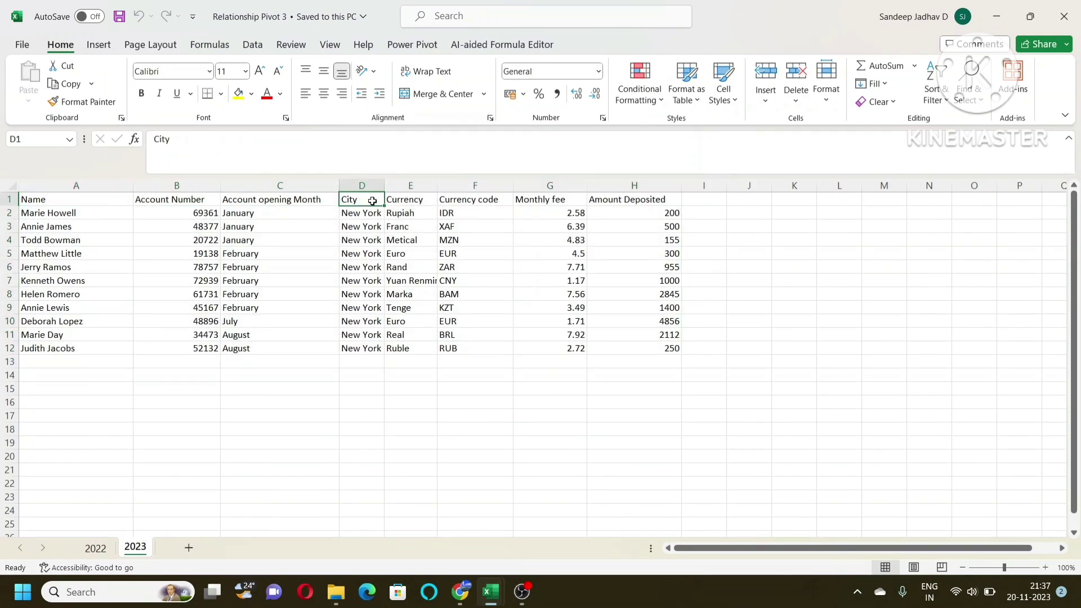
left_click(401, 201)
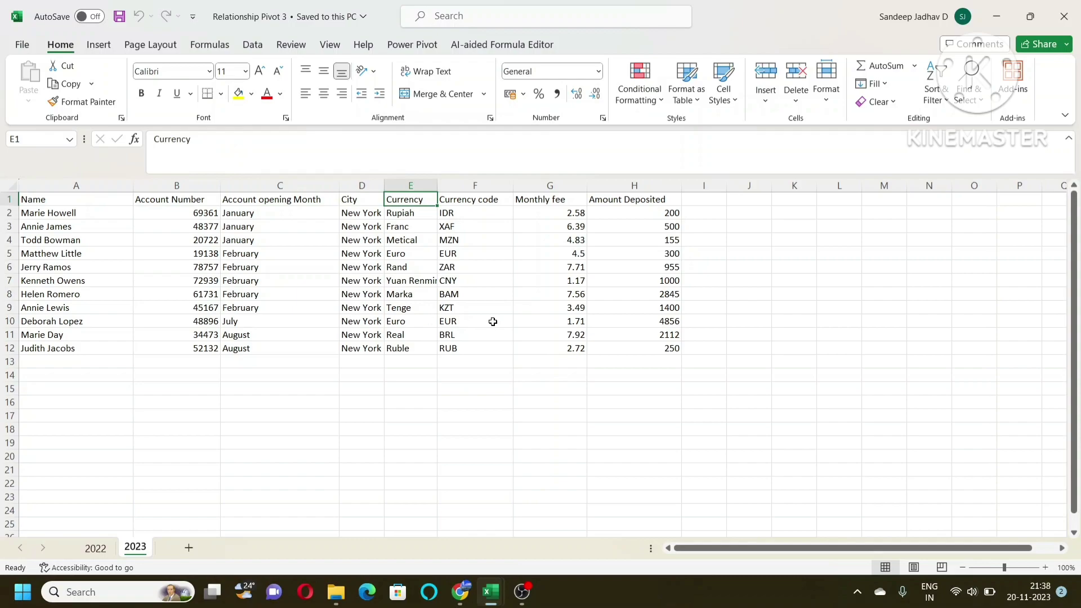
left_click(474, 199)
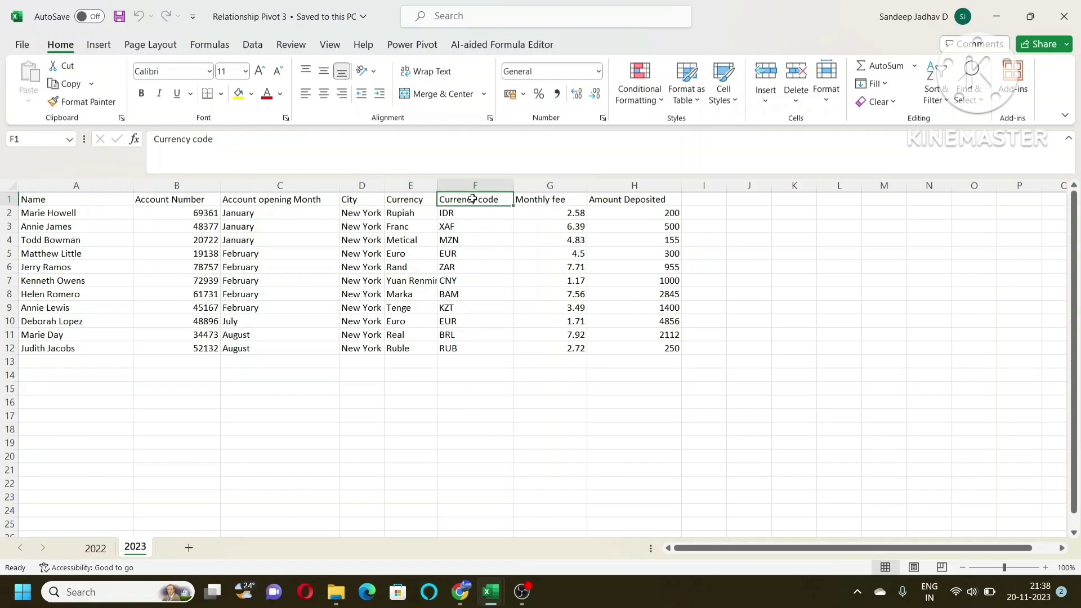
left_click(620, 198)
left_click(625, 214)
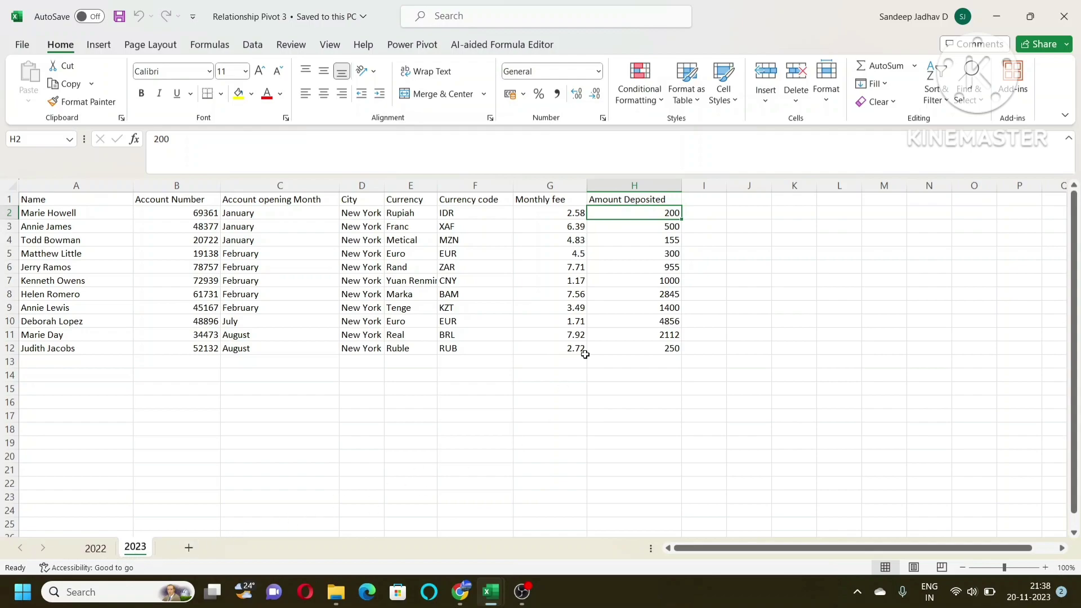
left_click(97, 549)
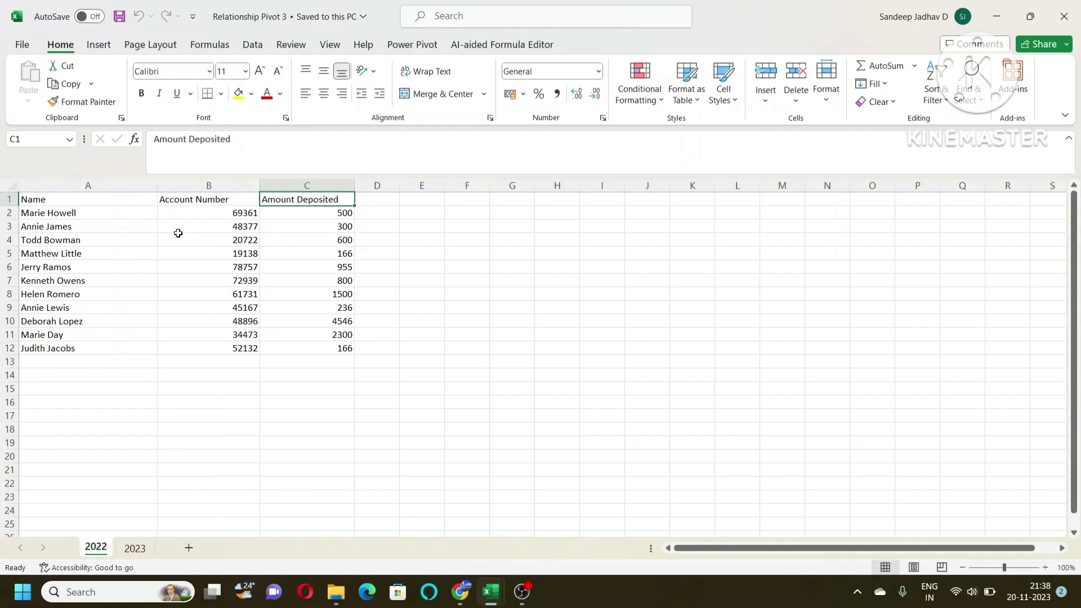
Step: Convert the 2022 data (A1:C12) into a table named Data_2022
key("ctrl+t")
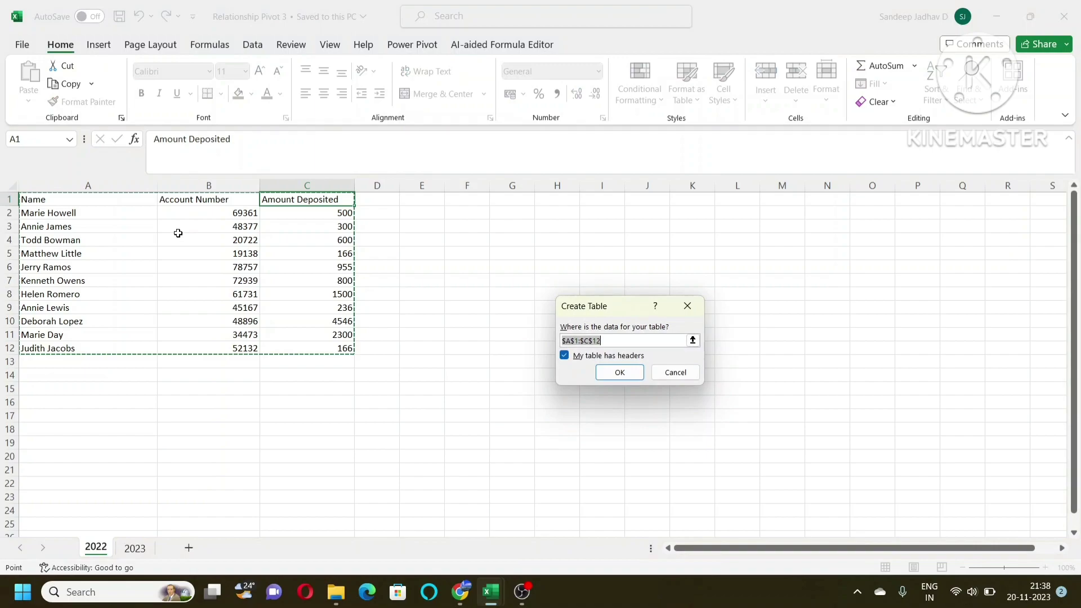
left_click(620, 373)
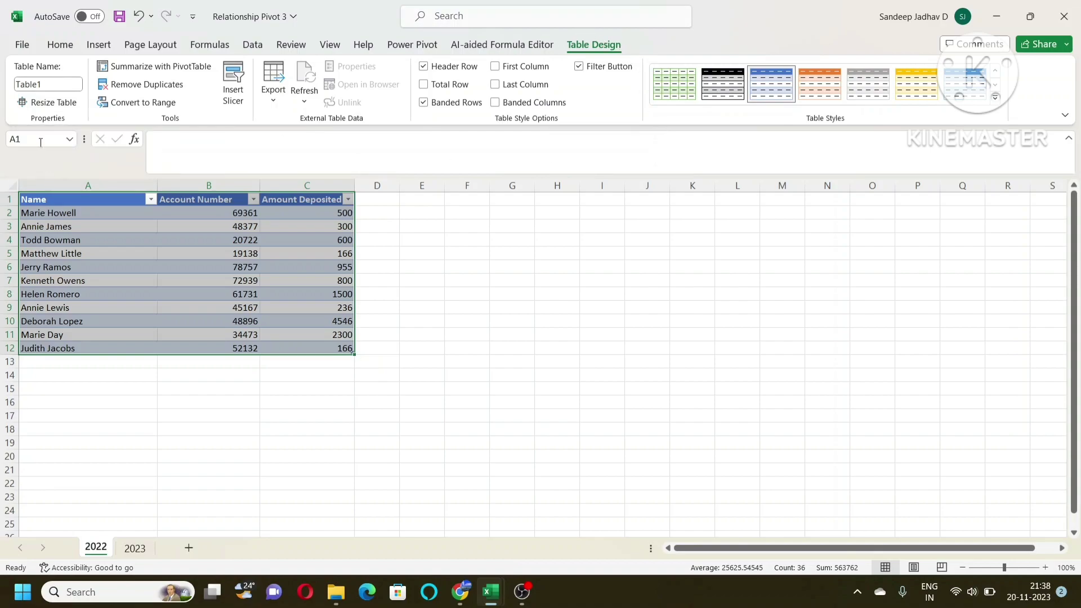
left_click(60, 79)
left_click(63, 81)
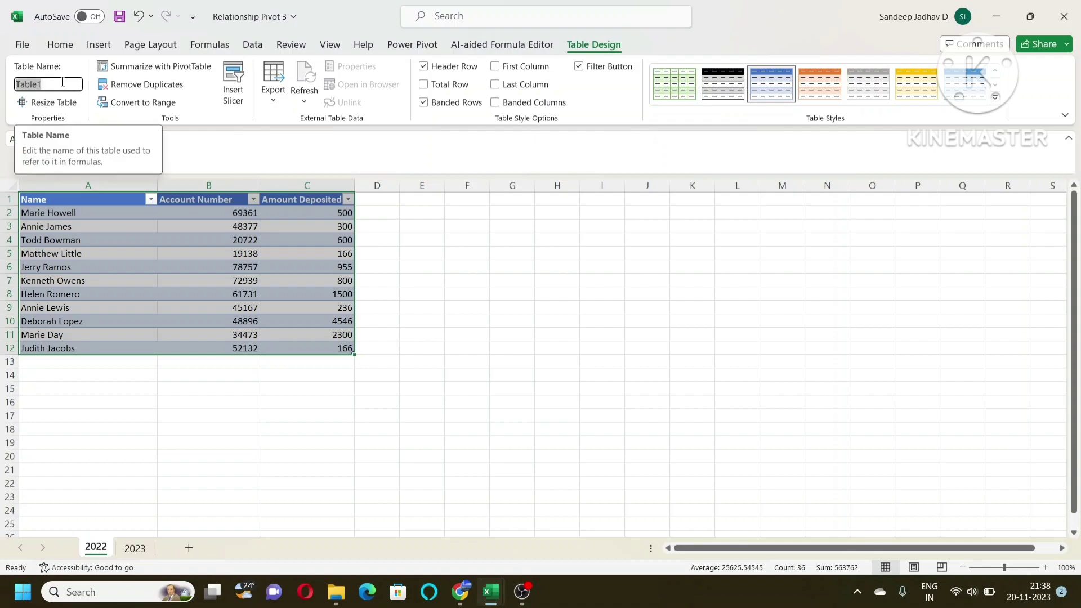
type("Data_")
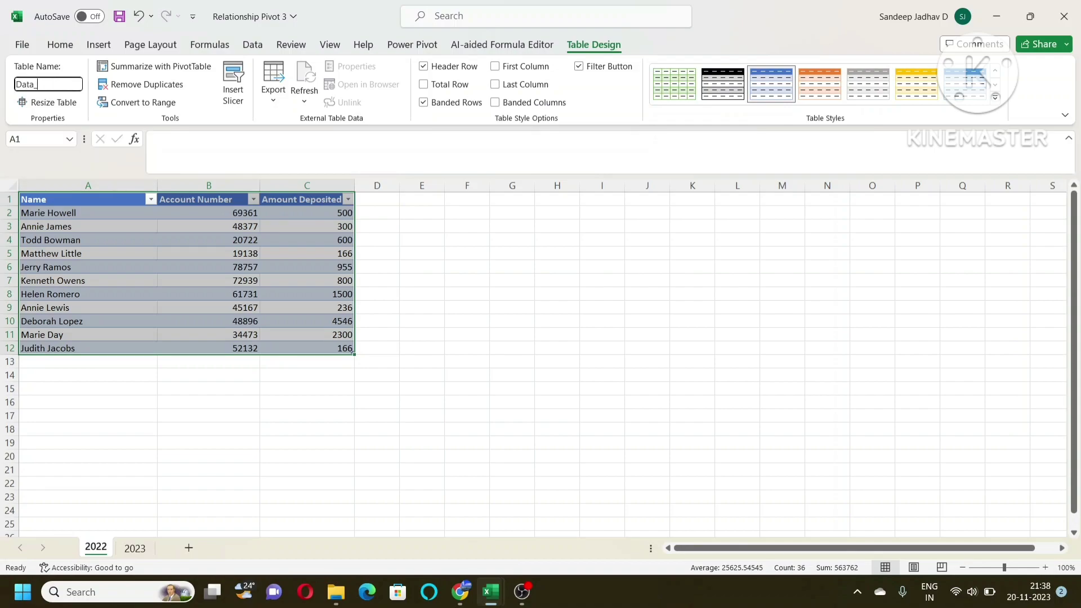
type("2022")
left_click(314, 253)
Step: Convert the 2023 data ($A$1:$H$12) into a table named Data_2023
left_click(134, 548)
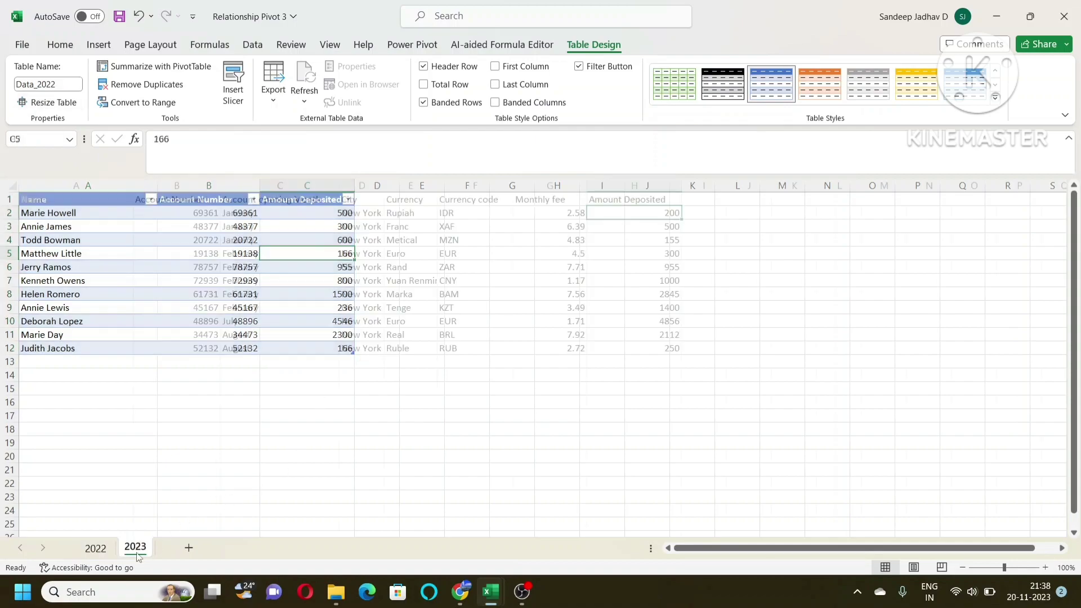
left_click(128, 310)
key("ctrl+t")
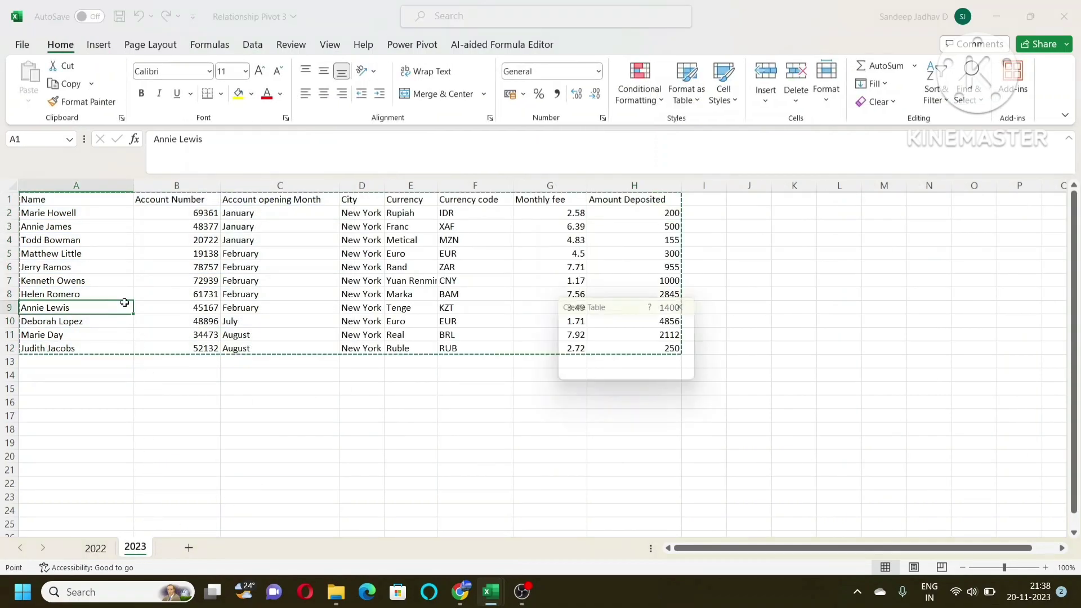
left_click(620, 373)
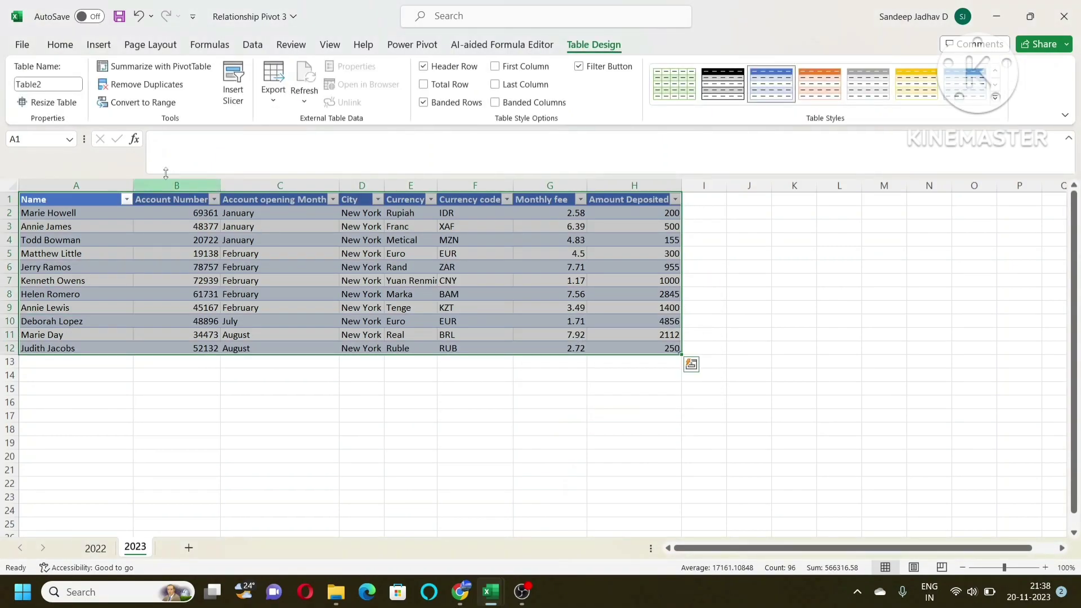
left_click(52, 85)
type("D")
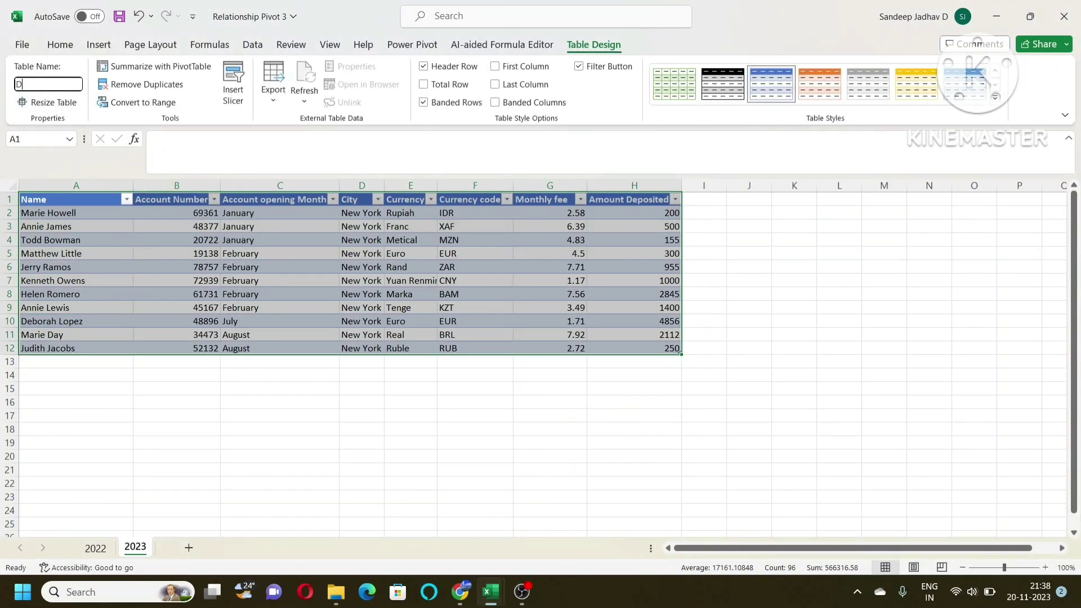
type("ata_2023")
left_click(363, 312)
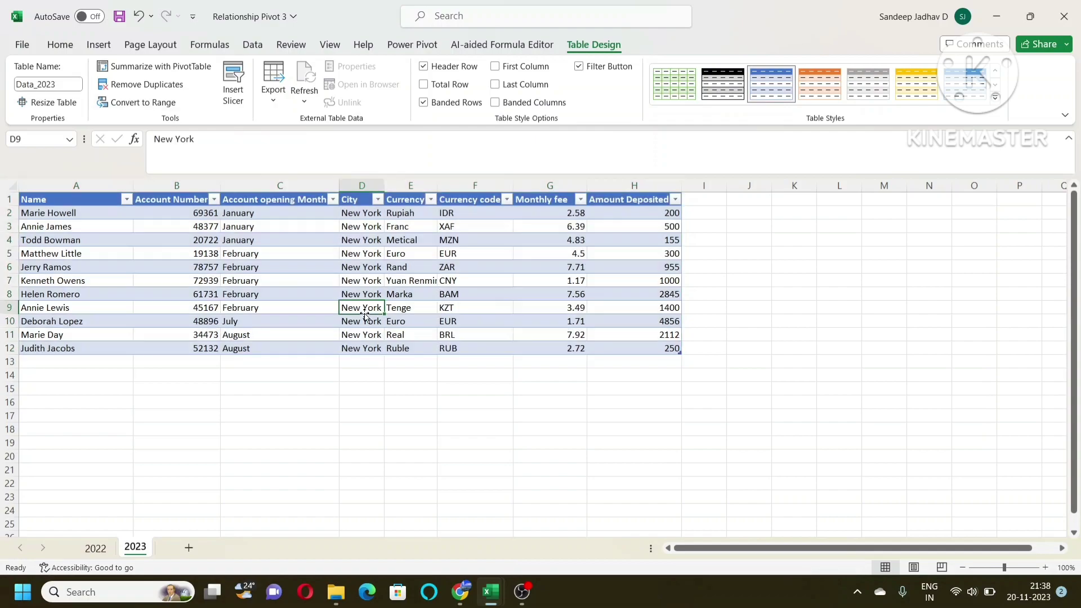
left_click(96, 549)
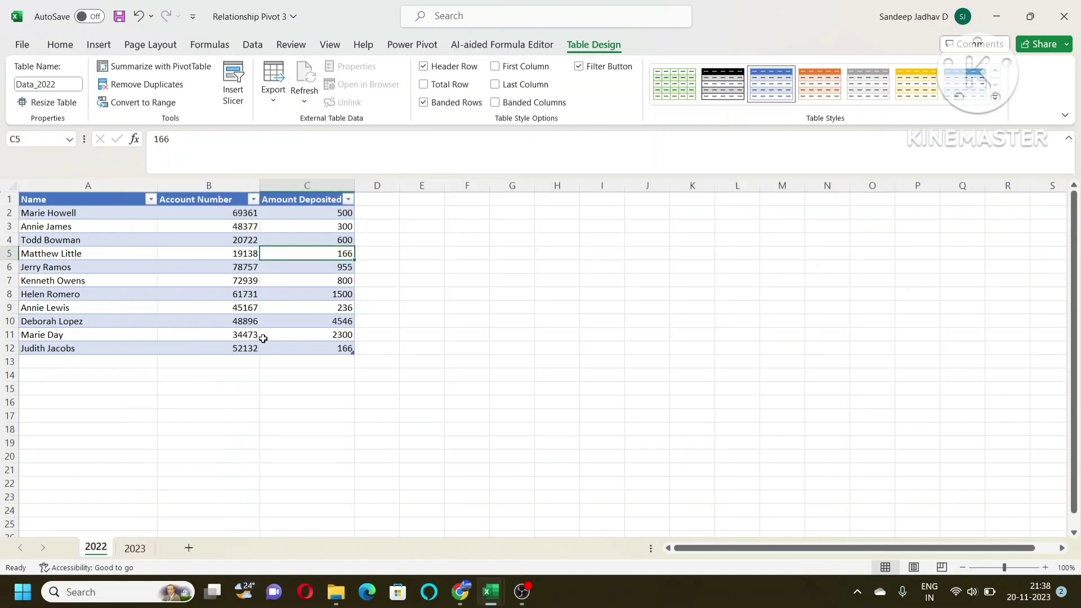
Step: Insert a PivotTable from Data_2022 on a new worksheet, adding the data to the Data Model
left_click(100, 48)
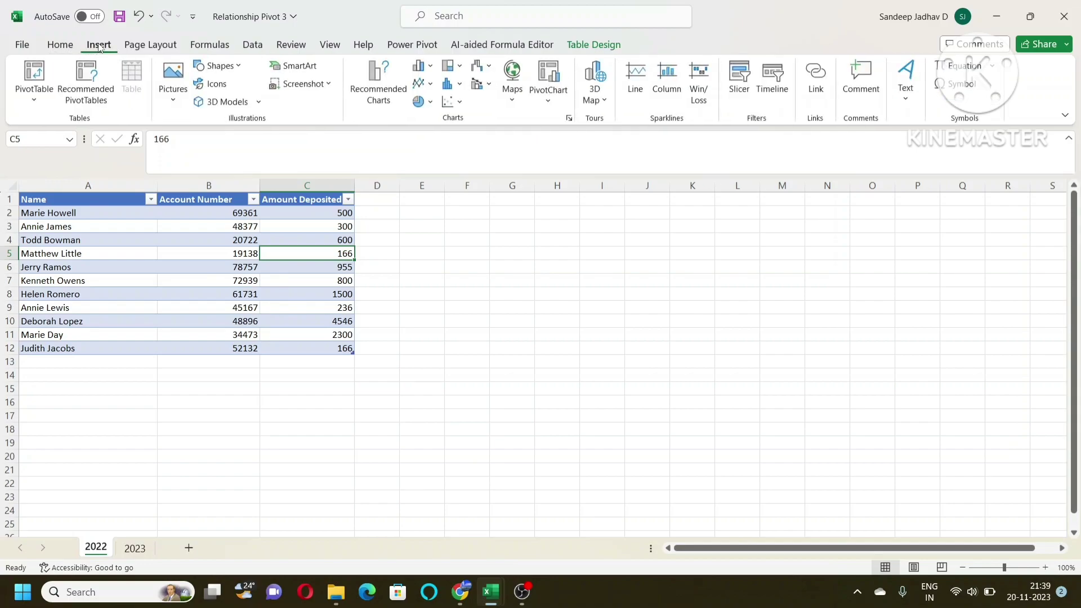
left_click(34, 93)
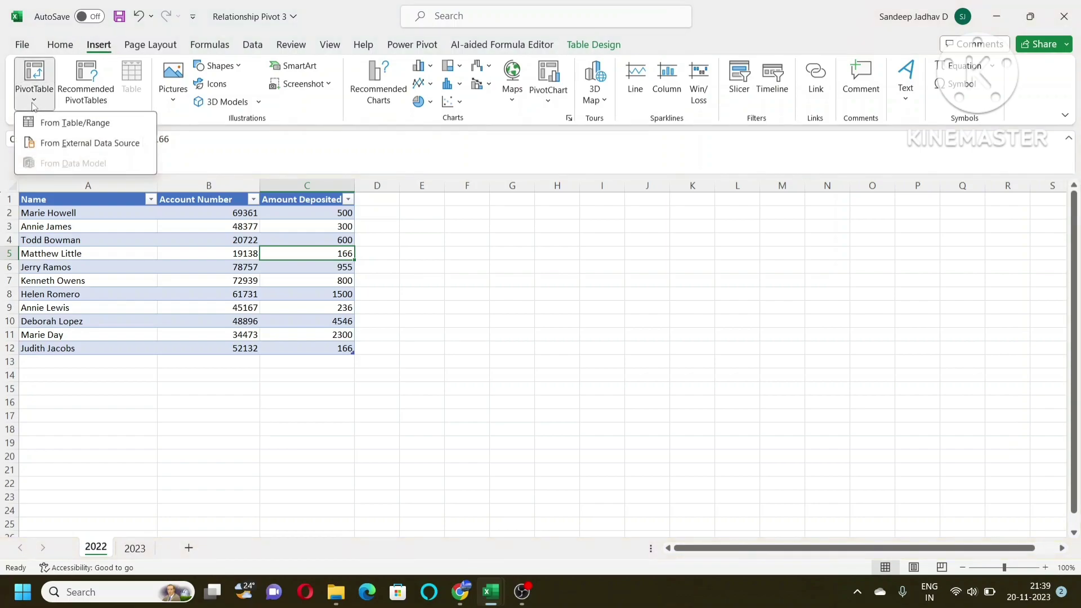
left_click(73, 124)
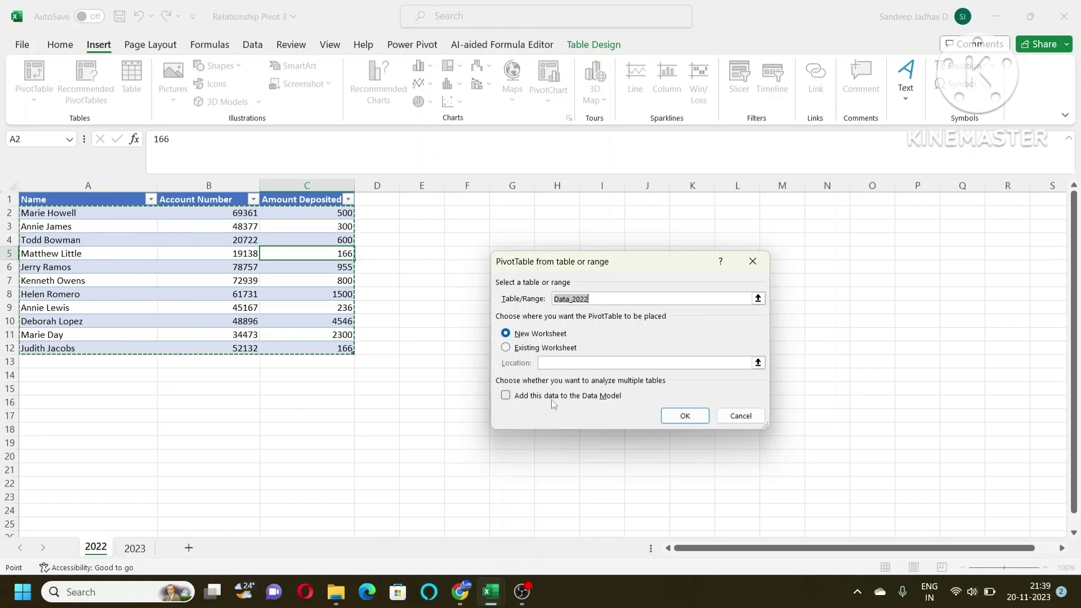
left_click(506, 396)
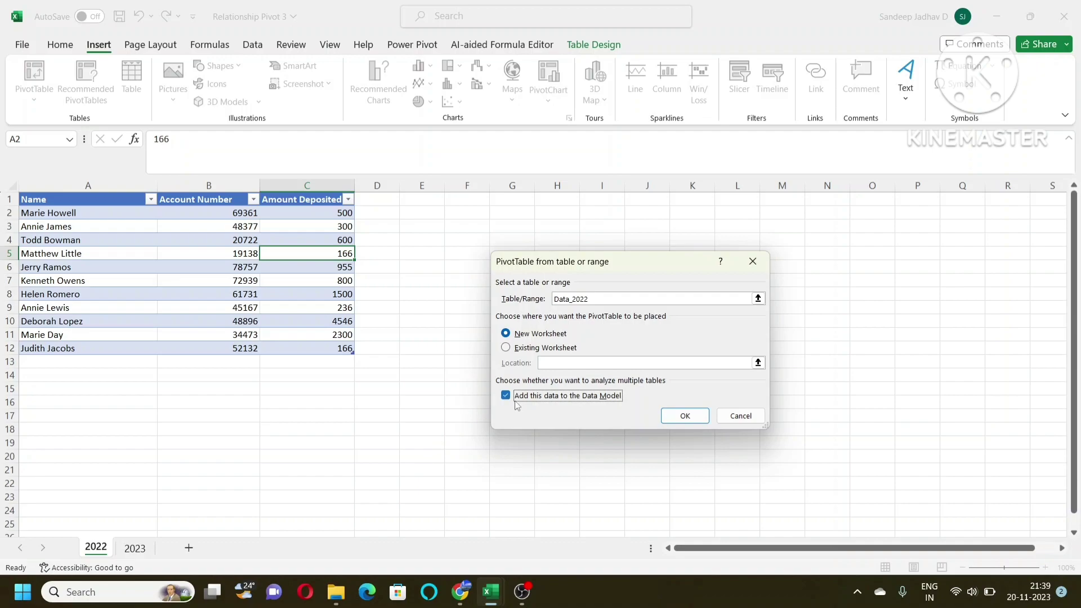
left_click(684, 416)
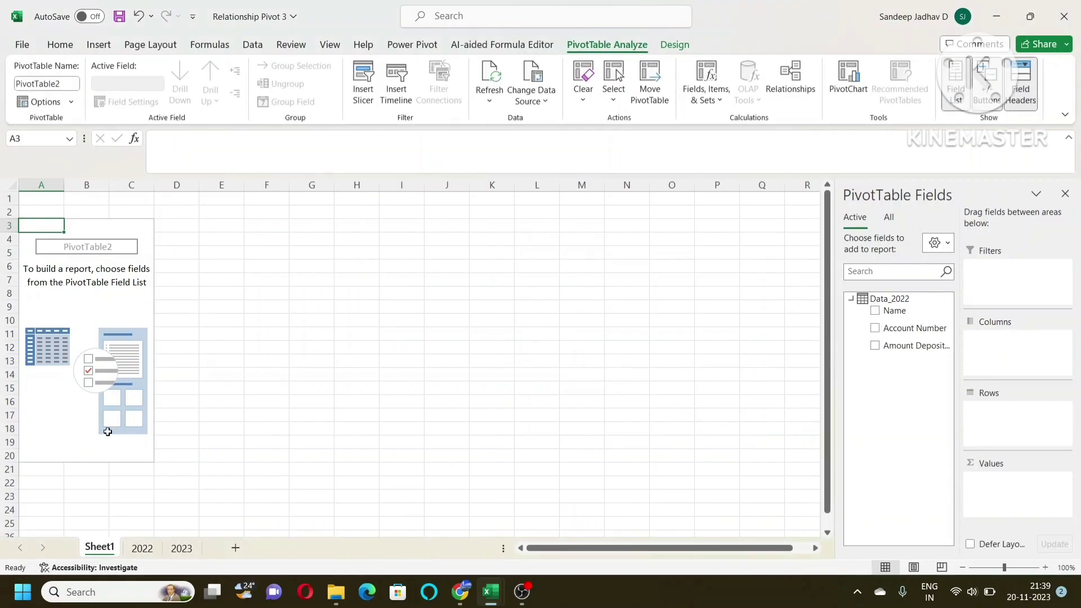
Step: Rename the Sheet1 tab to Pivot
right_click(99, 546)
left_click(161, 389)
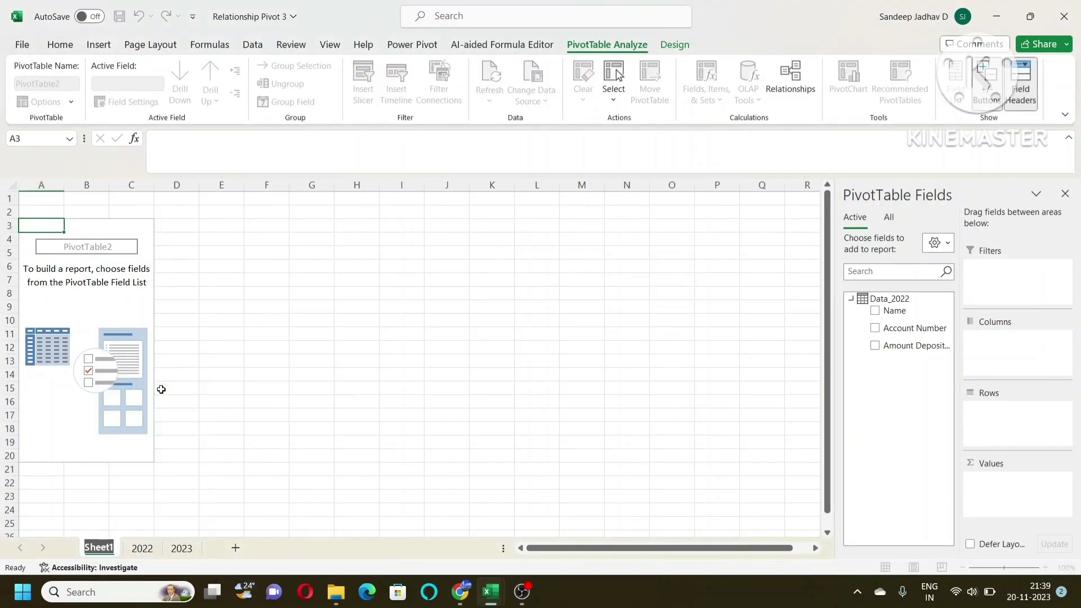
type("Pivot")
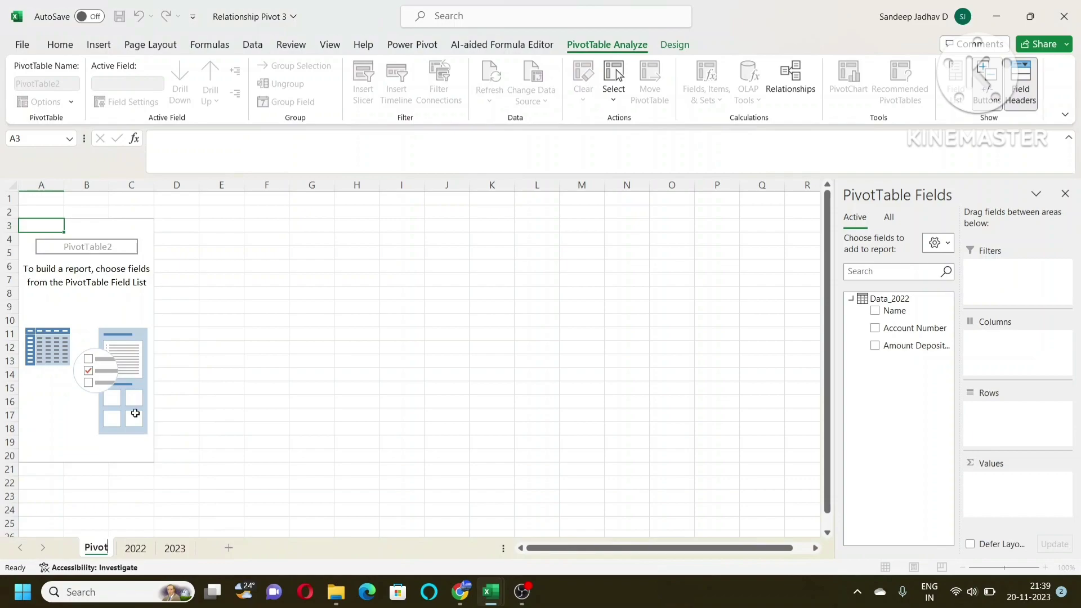
left_click(212, 318)
Step: View fields from all tables in PivotTable Fields, then return to the active table's fields
left_click(98, 300)
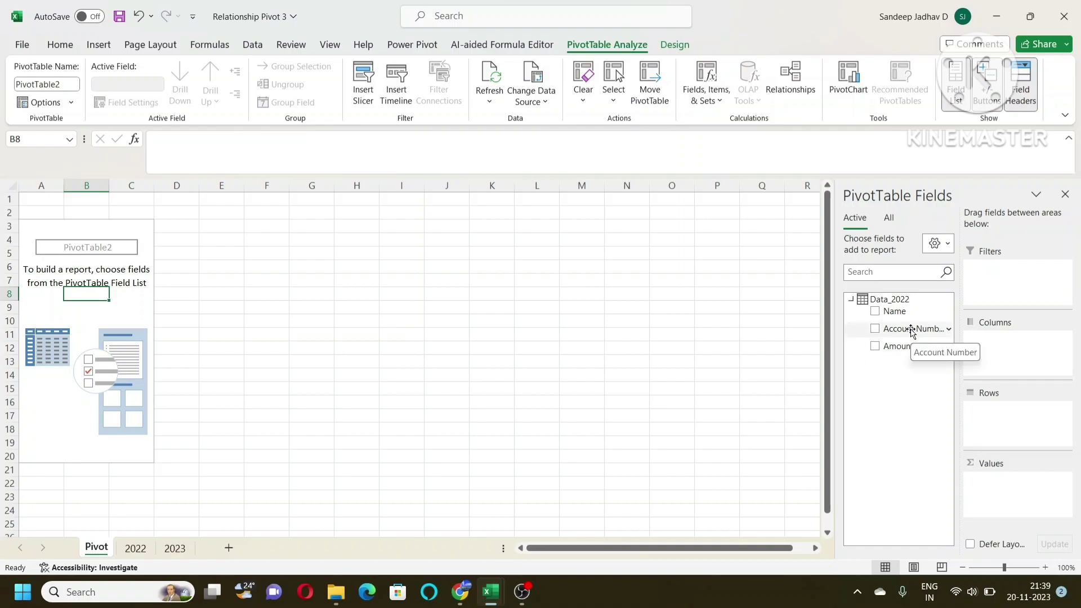
left_click(889, 218)
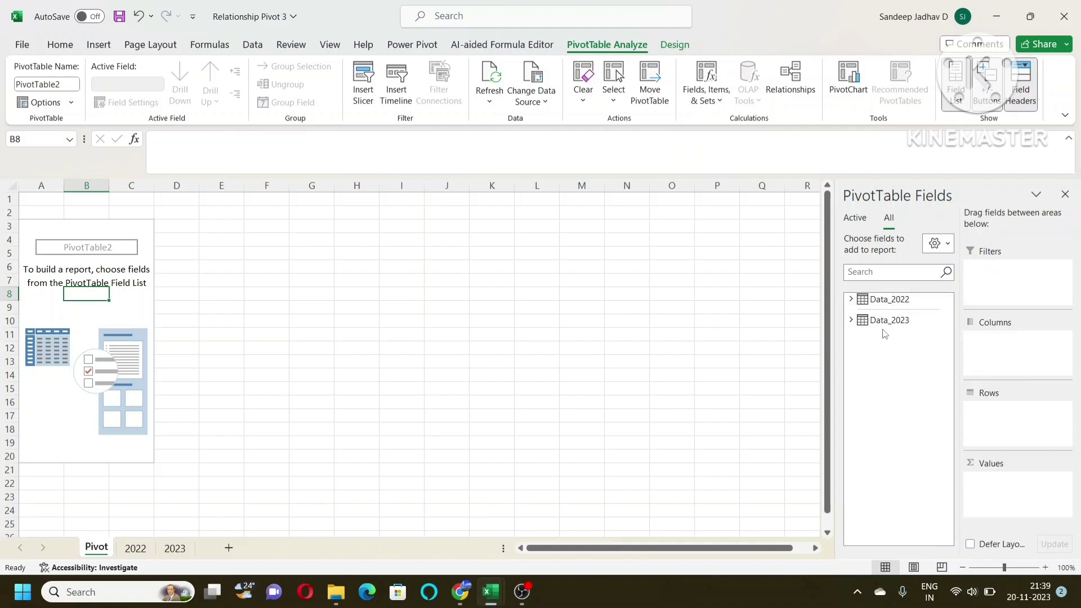
left_click(856, 218)
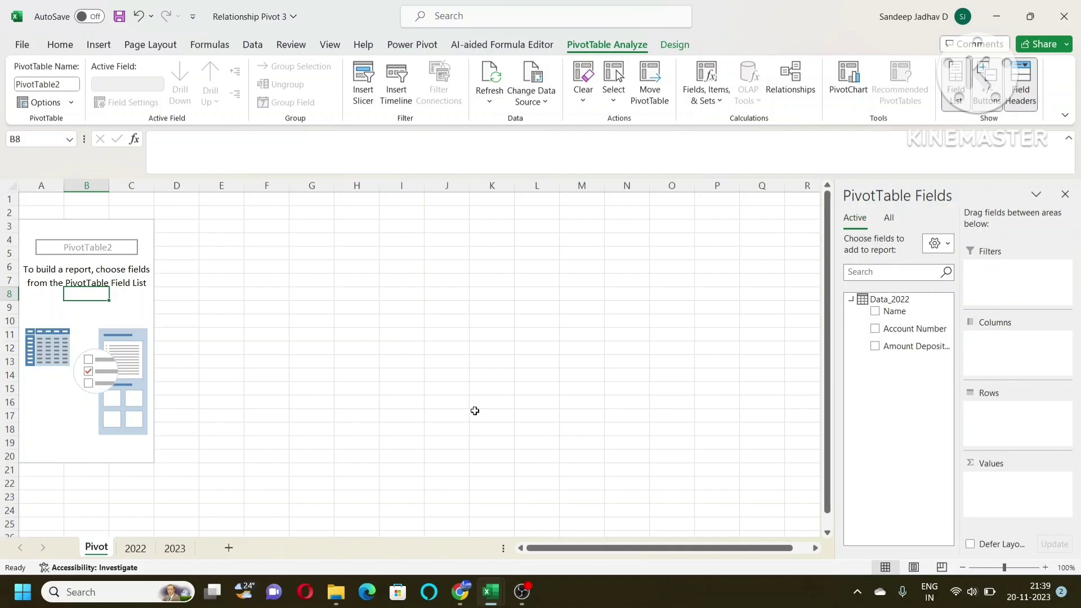
Step: Put Account Number in Rows and Amount Deposited in Values, cross-checking against the 2022 and 2023 sheets
left_click_drag(875, 335, 1008, 423)
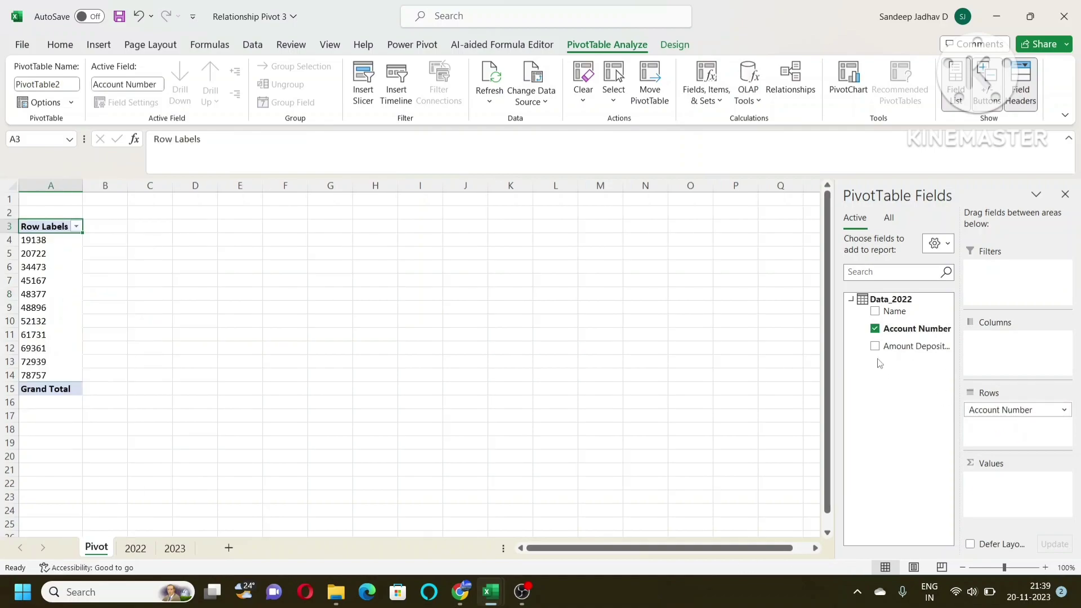
left_click_drag(877, 347, 1016, 500)
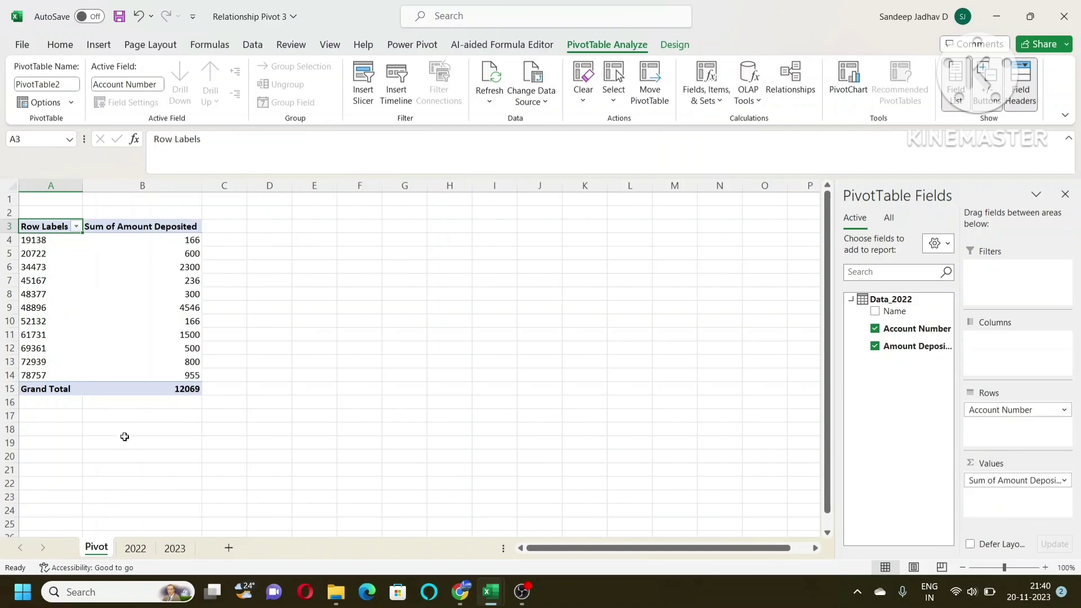
left_click(145, 550)
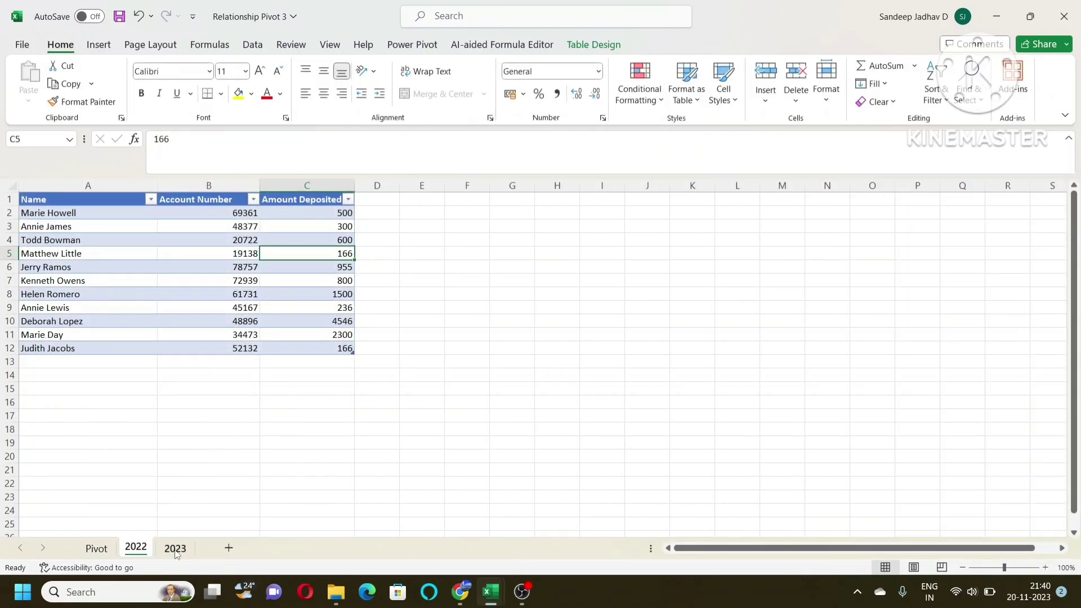
left_click(175, 549)
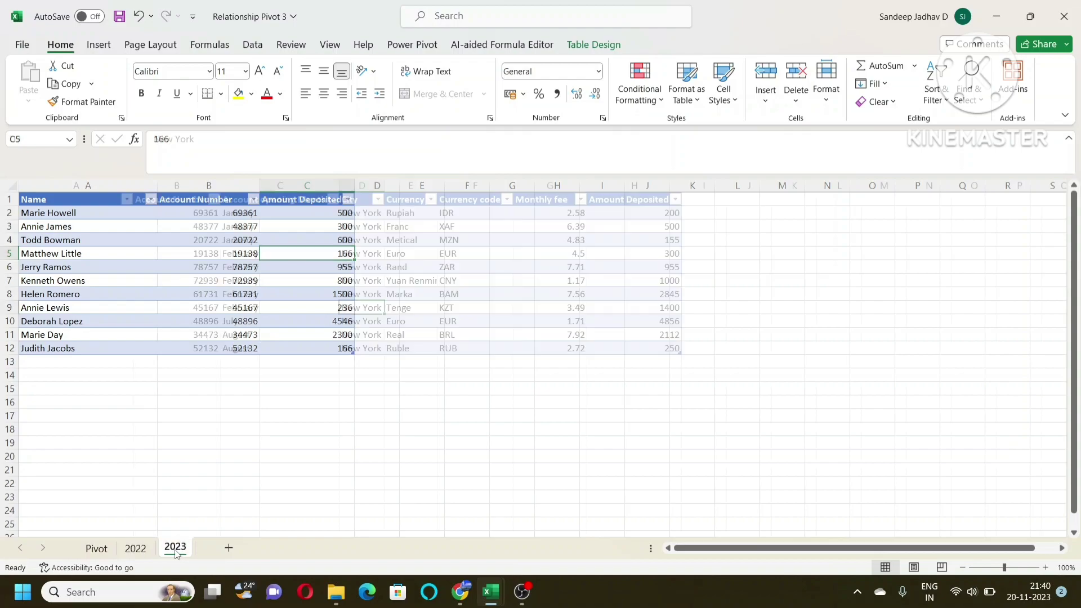
left_click(136, 547)
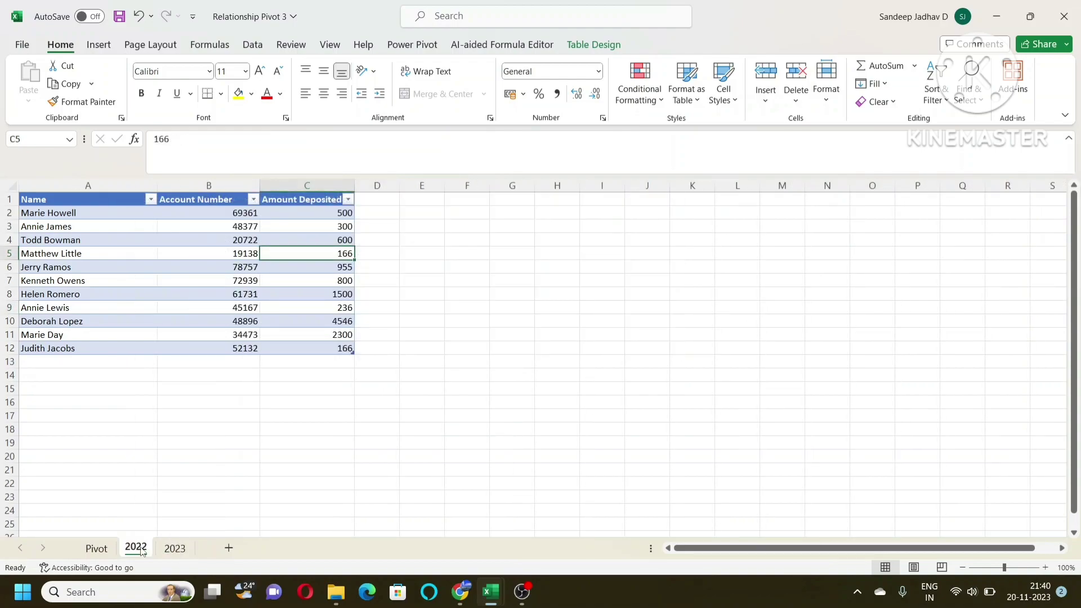
left_click(204, 211)
left_click(173, 550)
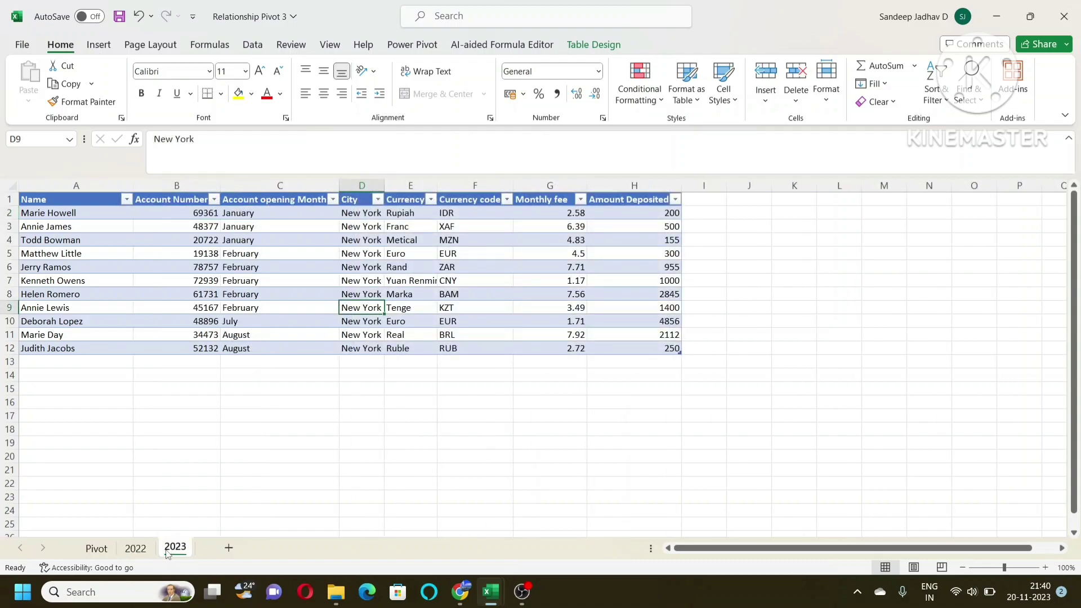
left_click(135, 552)
left_click(97, 549)
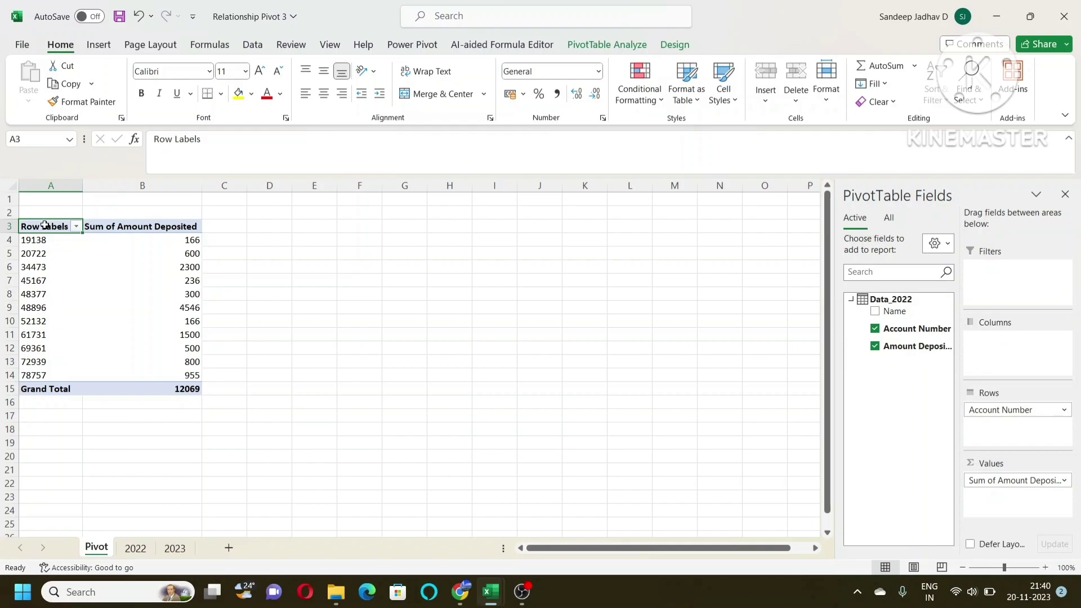
Step: Rename the Row Labels header to Account Number
left_click_drag(218, 139, 154, 138)
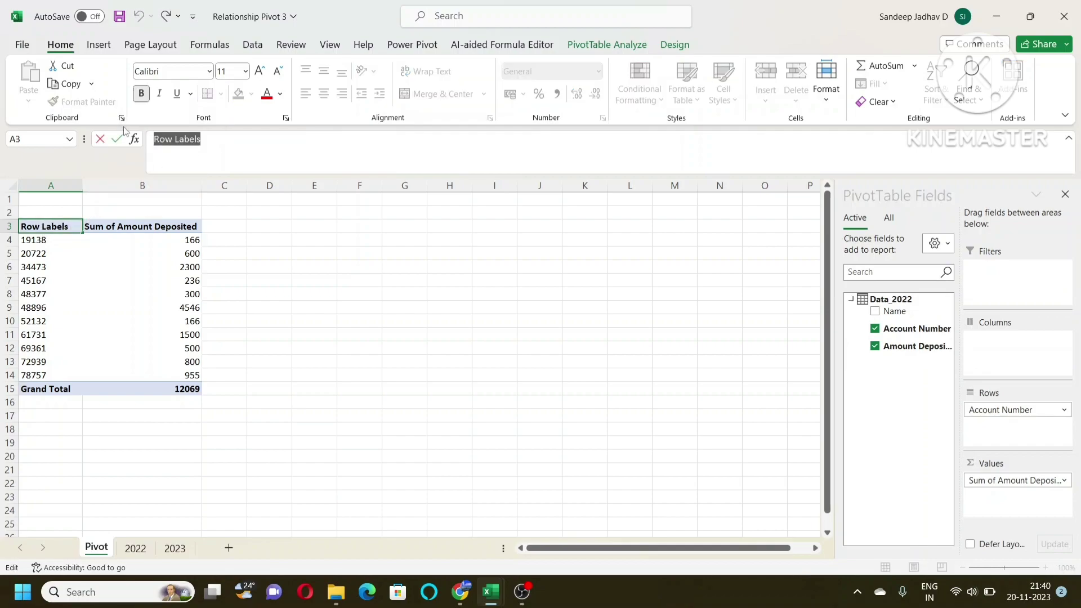
type("Account Num")
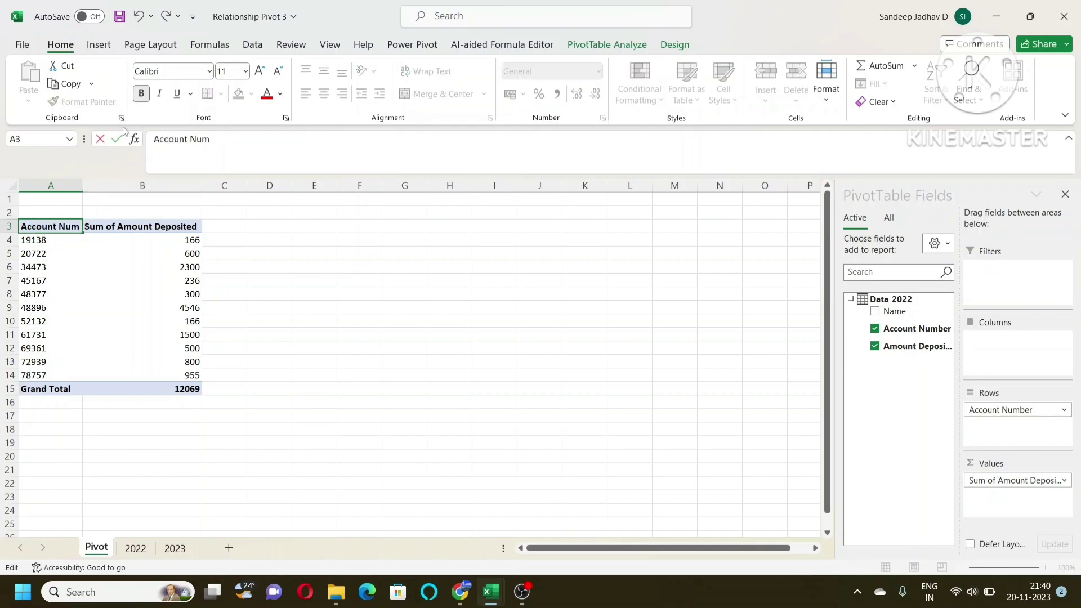
type("ber")
key("Tab")
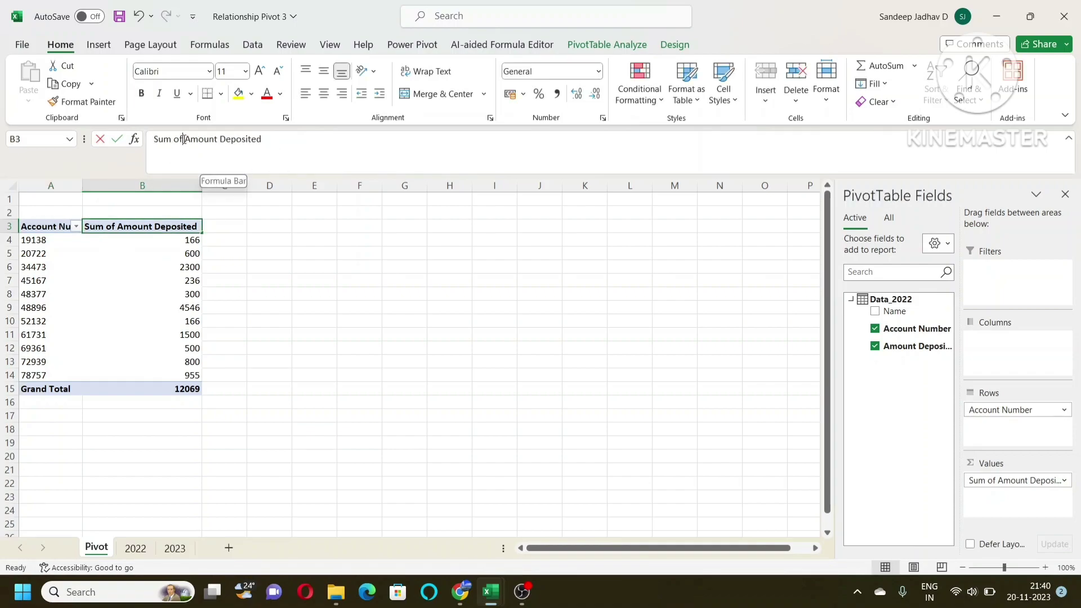
Step: Change the value header to Amount Deposited 2022 and widen column C
left_click_drag(184, 139, 153, 139)
key("BackSpace")
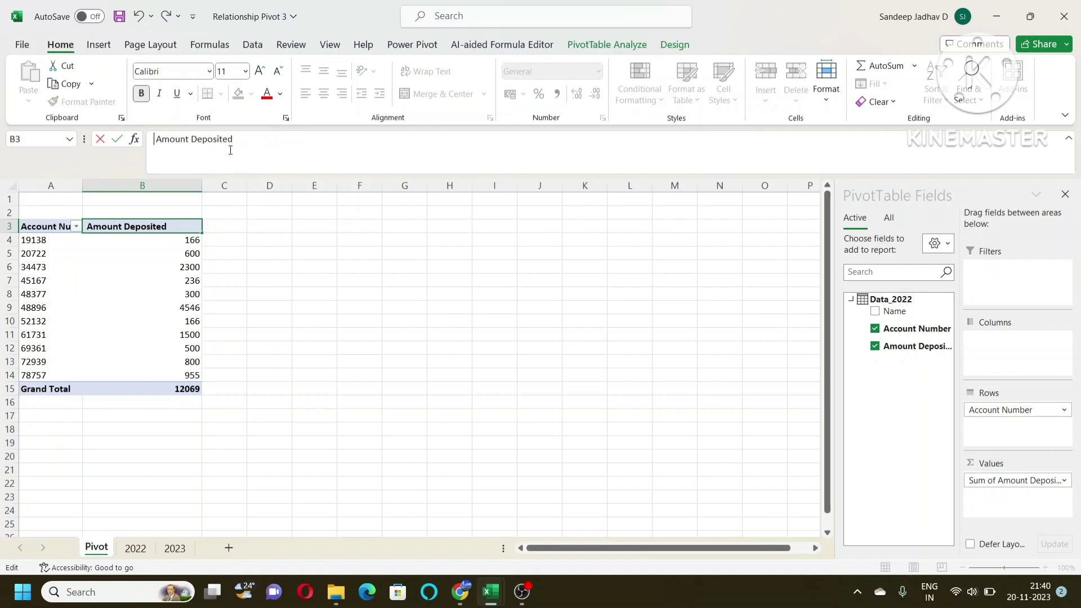
key("Delete")
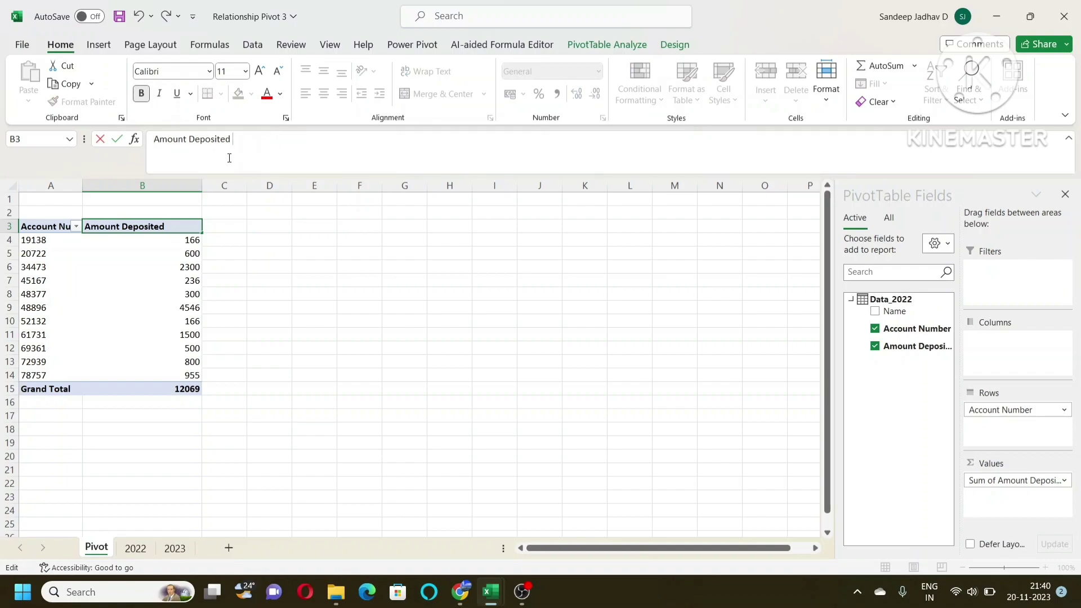
type("2022")
key("Tab")
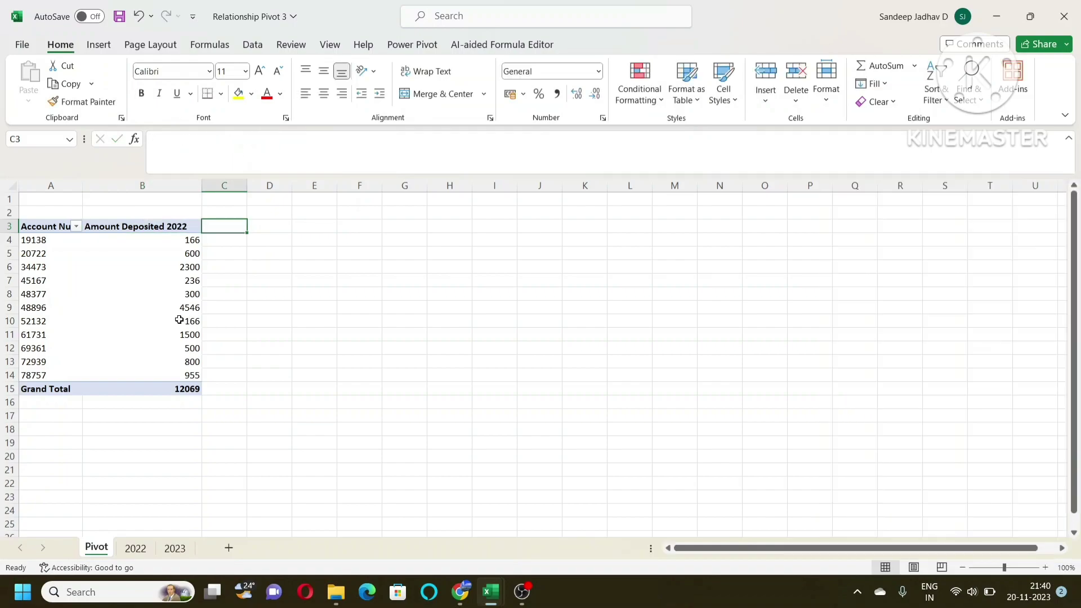
left_click(166, 307)
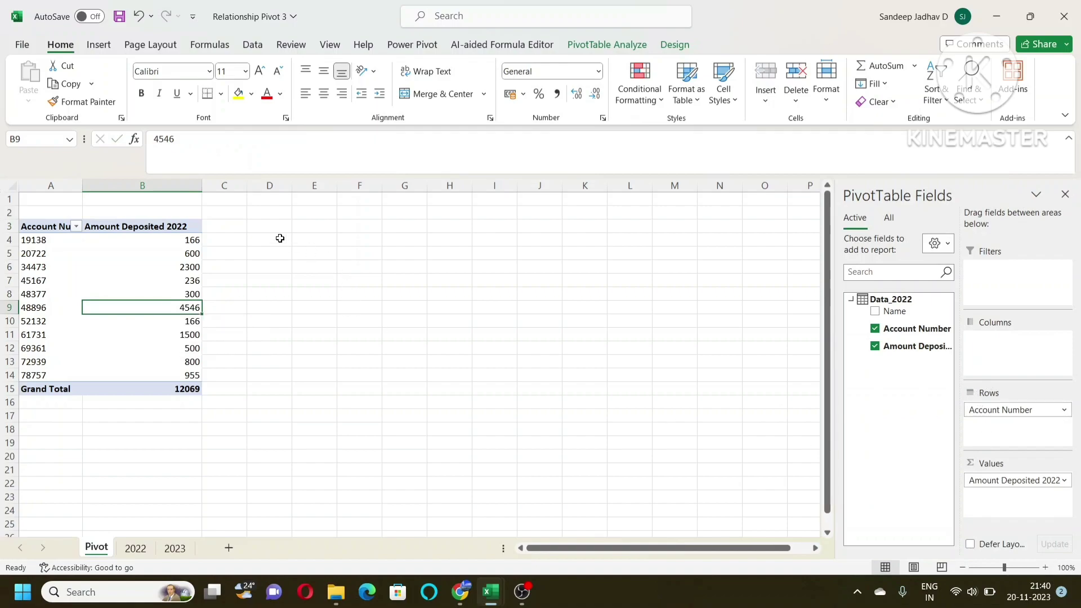
left_click_drag(247, 185, 276, 185)
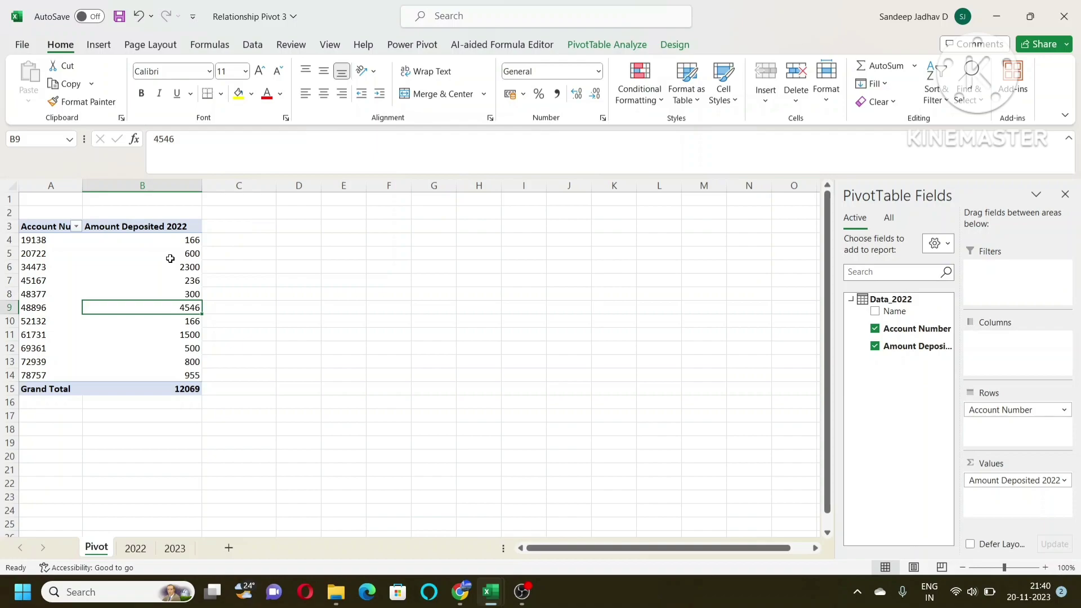
Step: Add Data_2023's Amount Deposited to Values, which shows 14573 repeated for every account
left_click(889, 218)
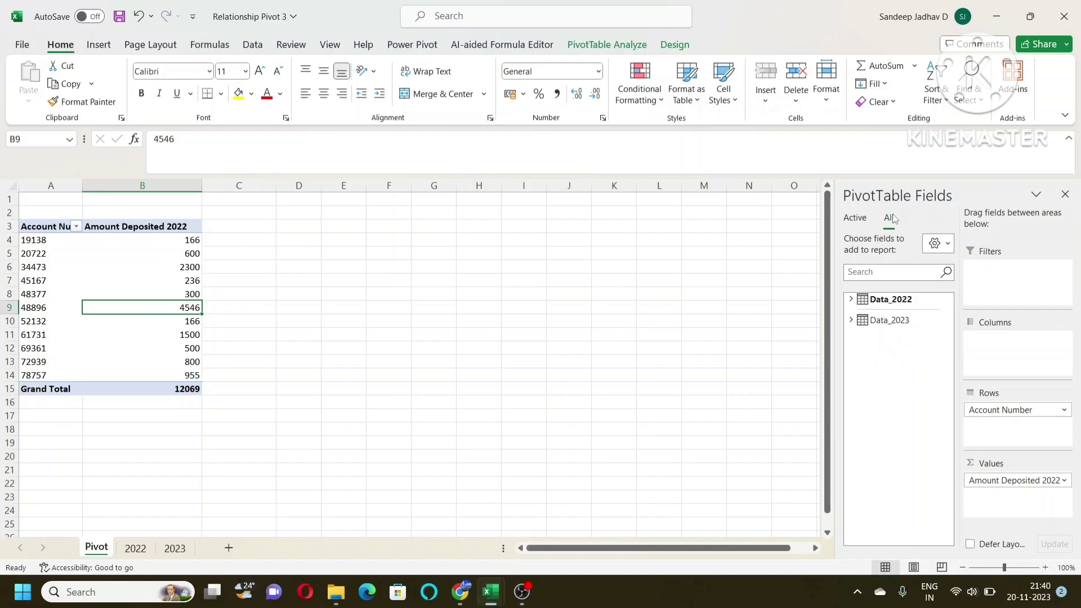
left_click(852, 320)
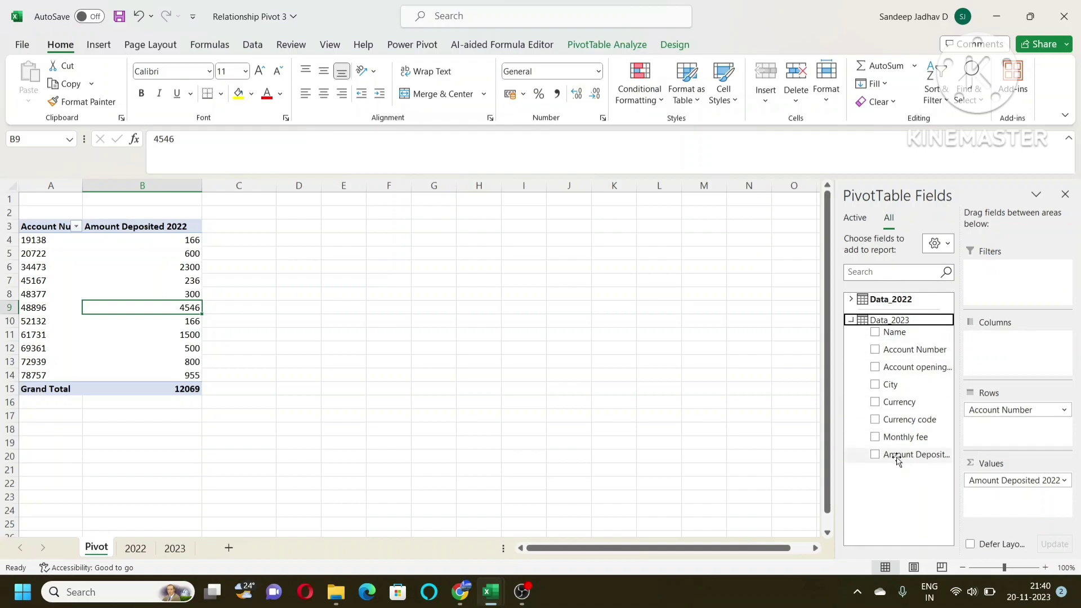
left_click_drag(897, 456, 1046, 511)
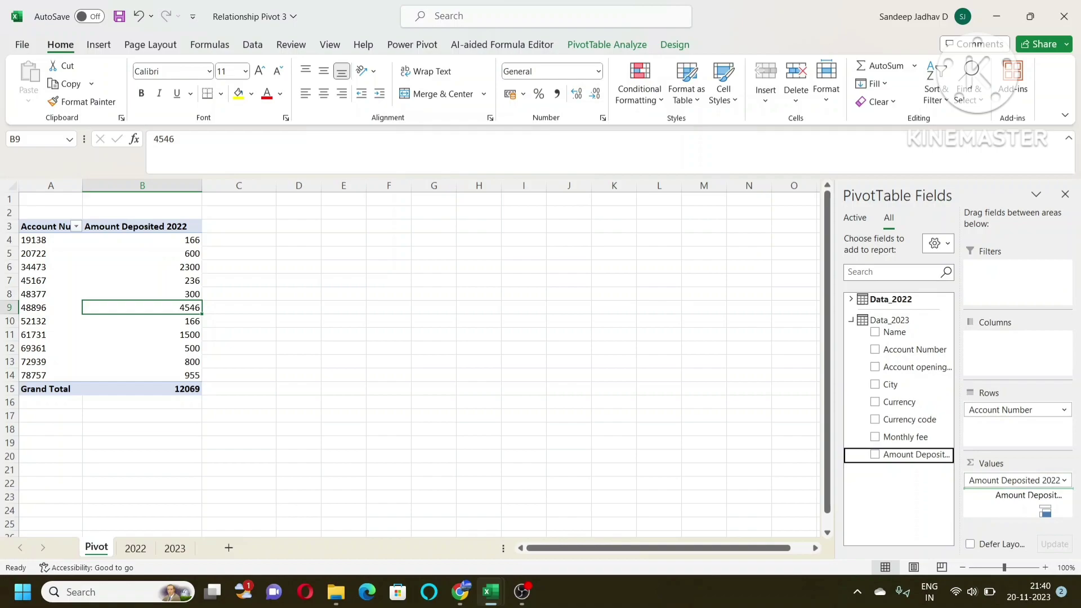
left_click_drag(1046, 511, 1021, 495)
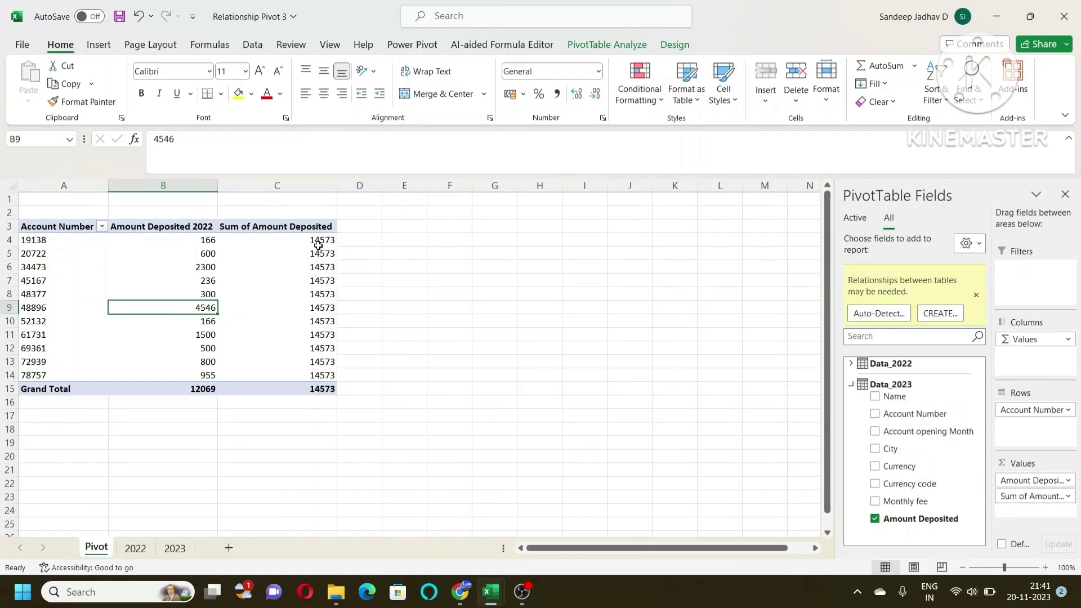
left_click(317, 243)
left_click(310, 281)
left_click(311, 318)
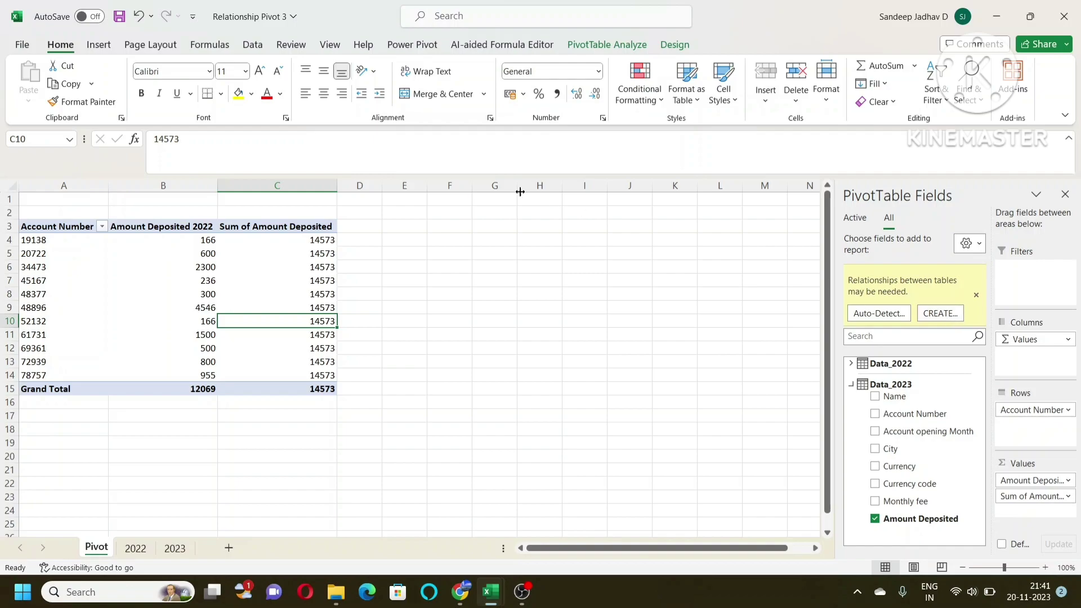
Step: Create a relationship linking Data_2023's Account Number to Data_2022's Account Number
left_click(252, 44)
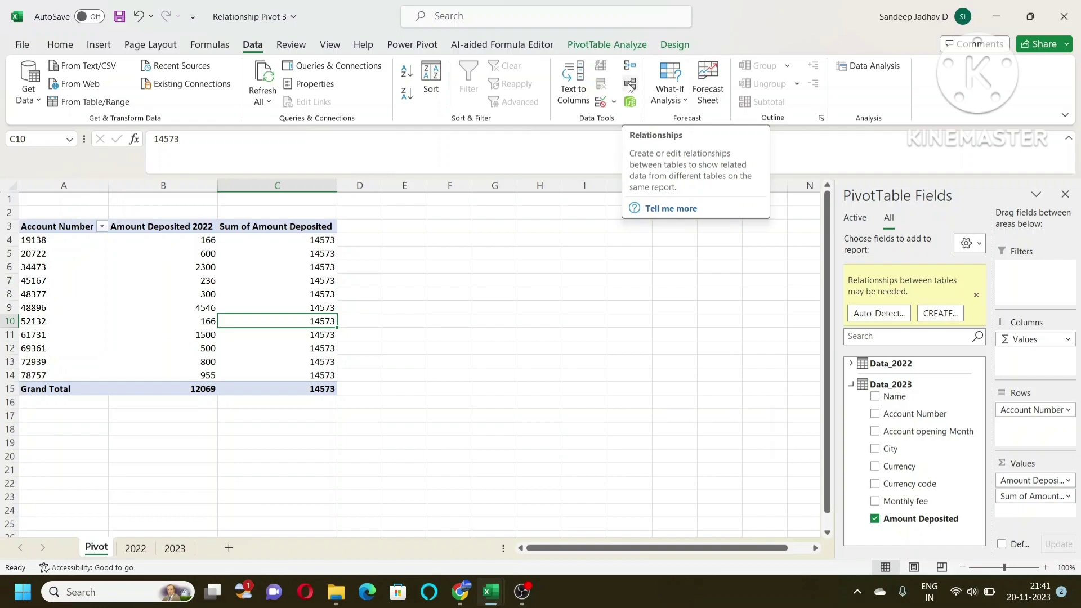
left_click(61, 44)
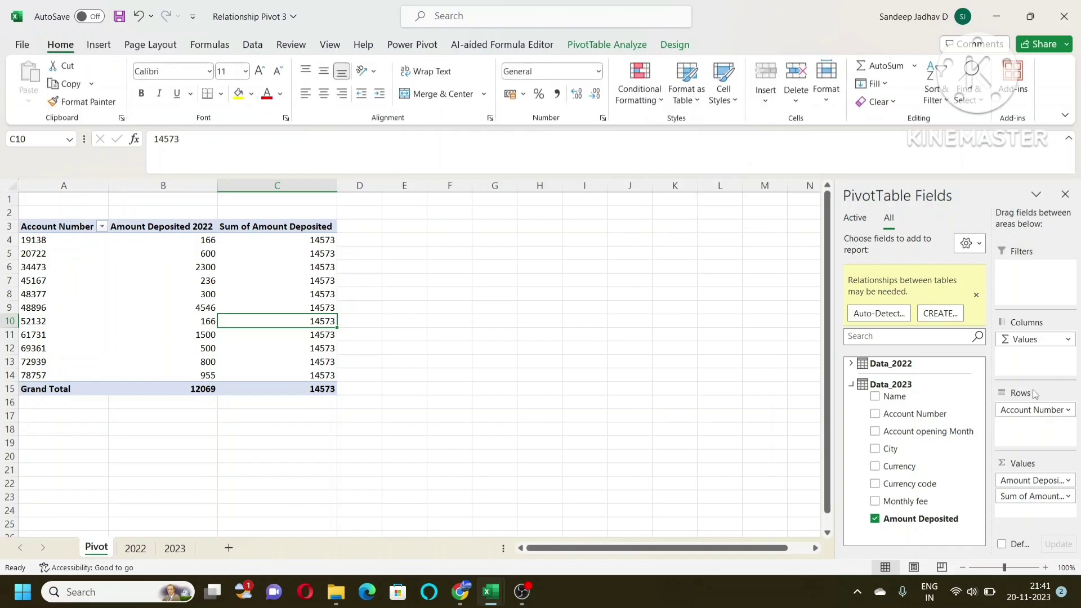
left_click(940, 314)
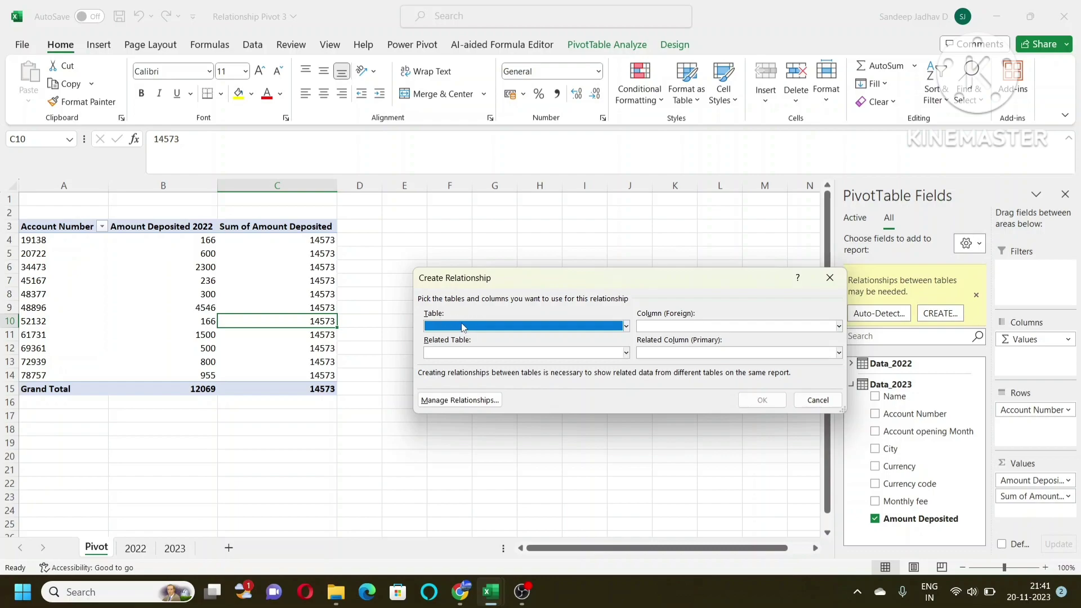
left_click(462, 327)
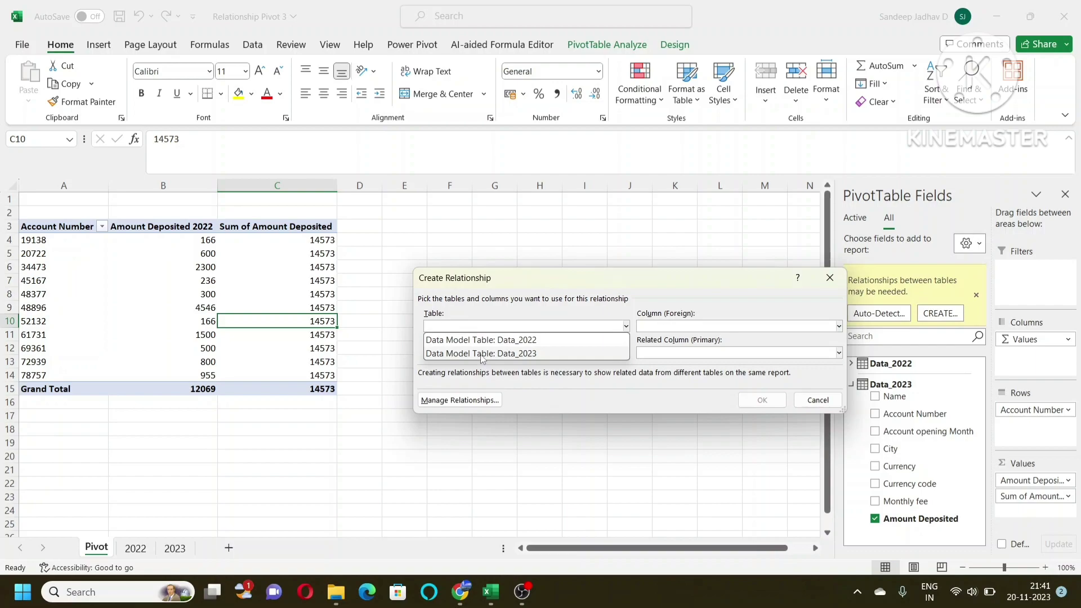
left_click(482, 353)
left_click(688, 330)
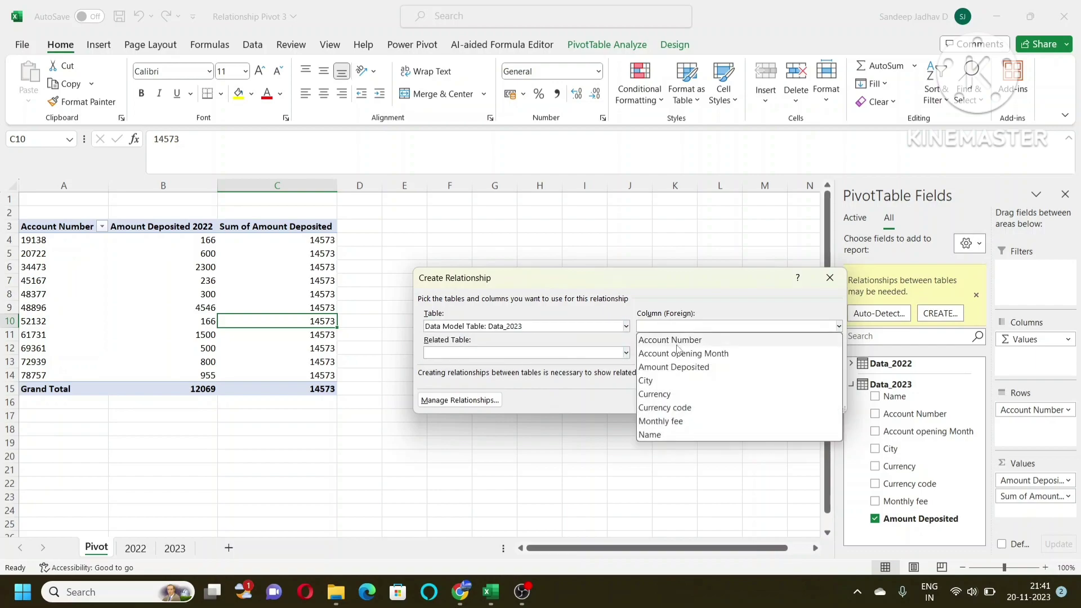
left_click(676, 340)
left_click(467, 354)
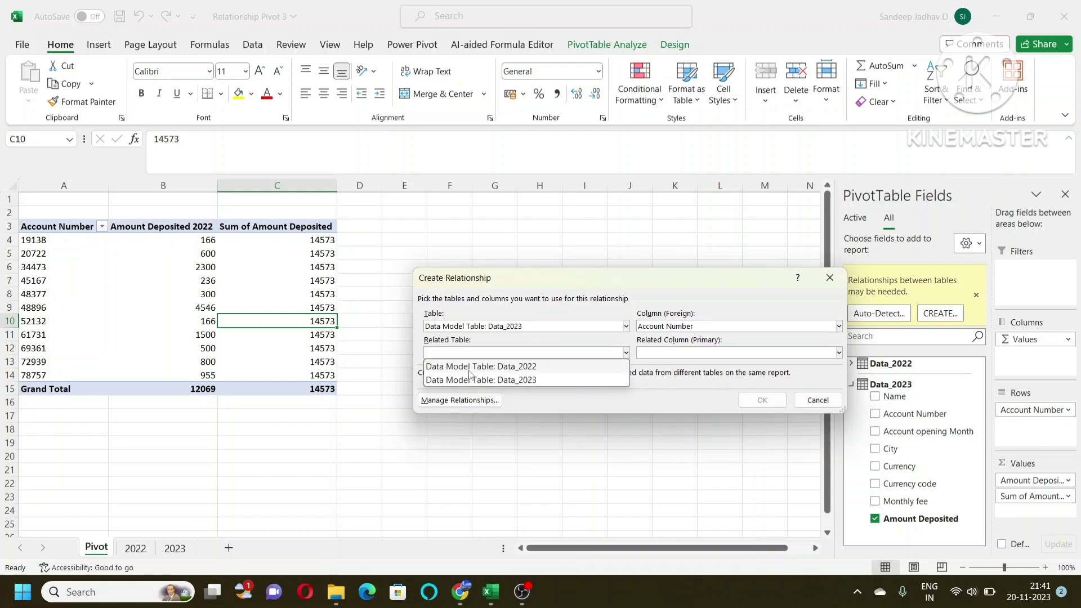
left_click(475, 370)
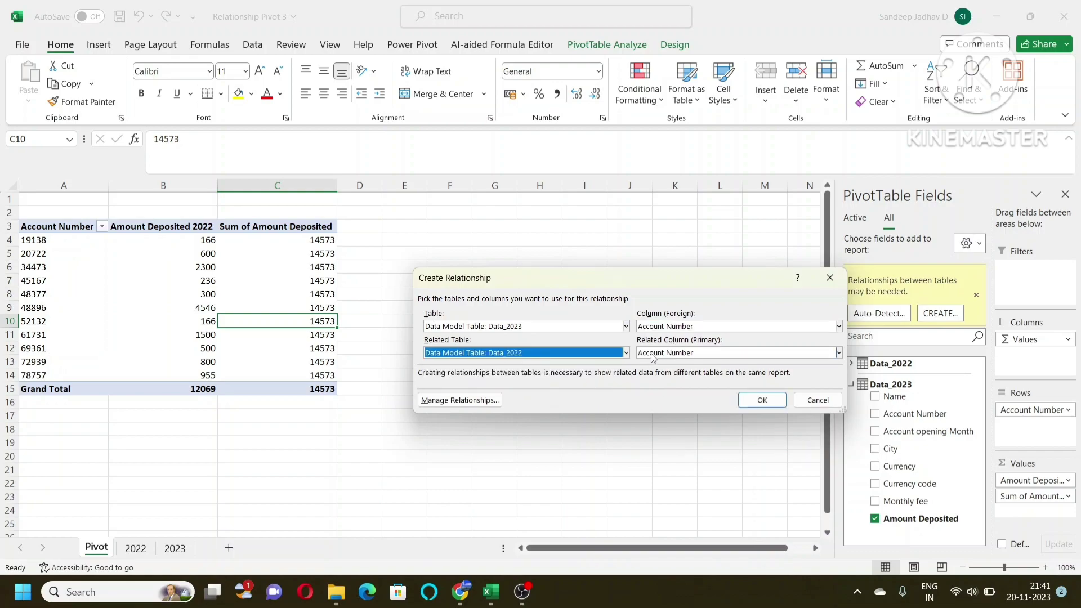
left_click(761, 401)
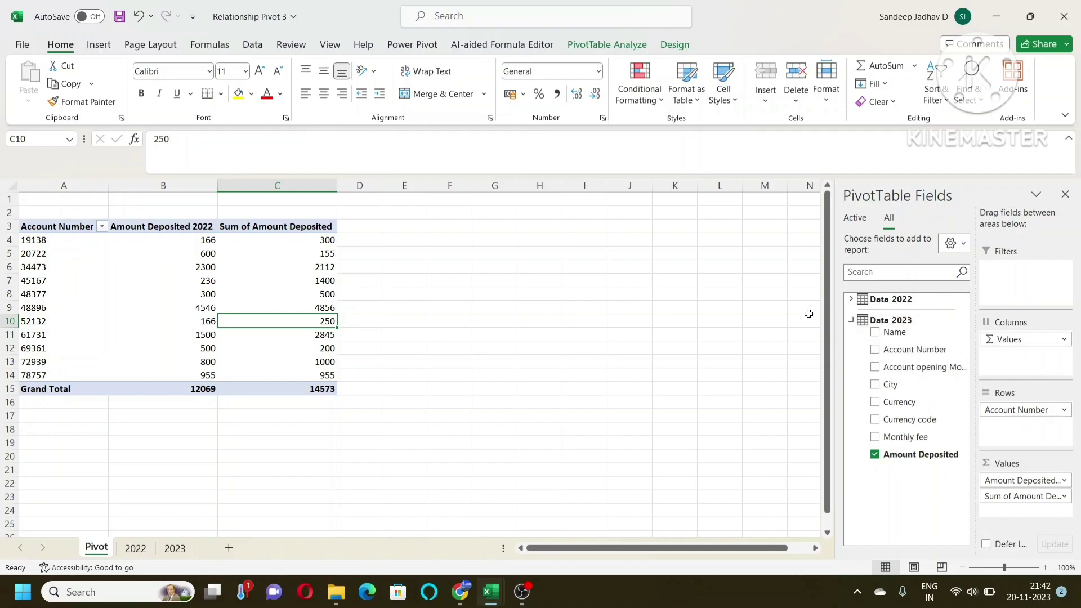
left_click(267, 221)
left_click(265, 226)
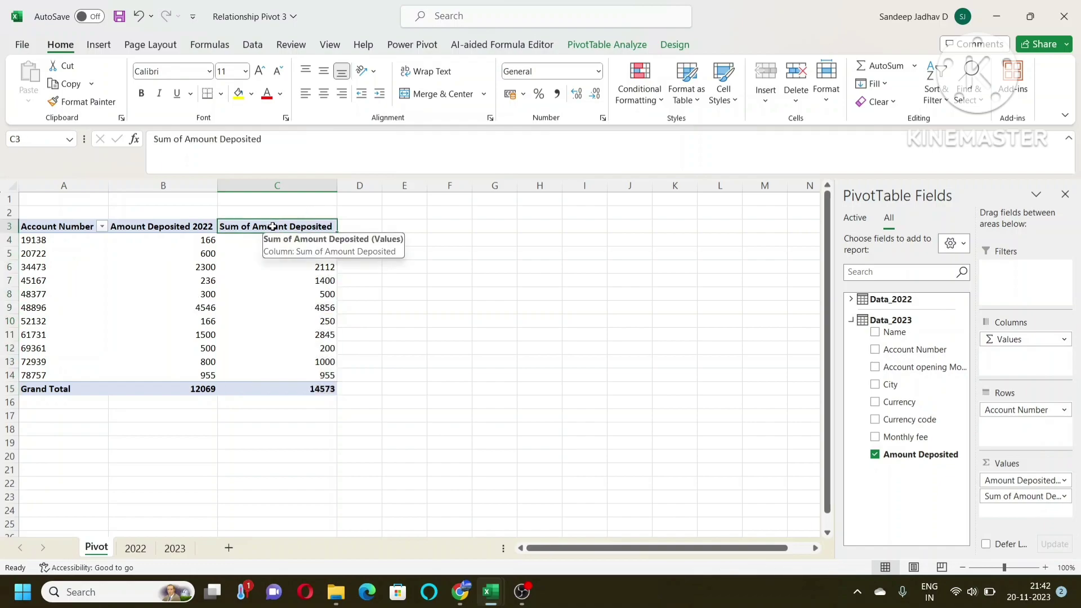
Step: Replace the second value header with 'Amount Deposited 2023' and spot-check a few account deposits
left_click_drag(292, 147, 153, 140)
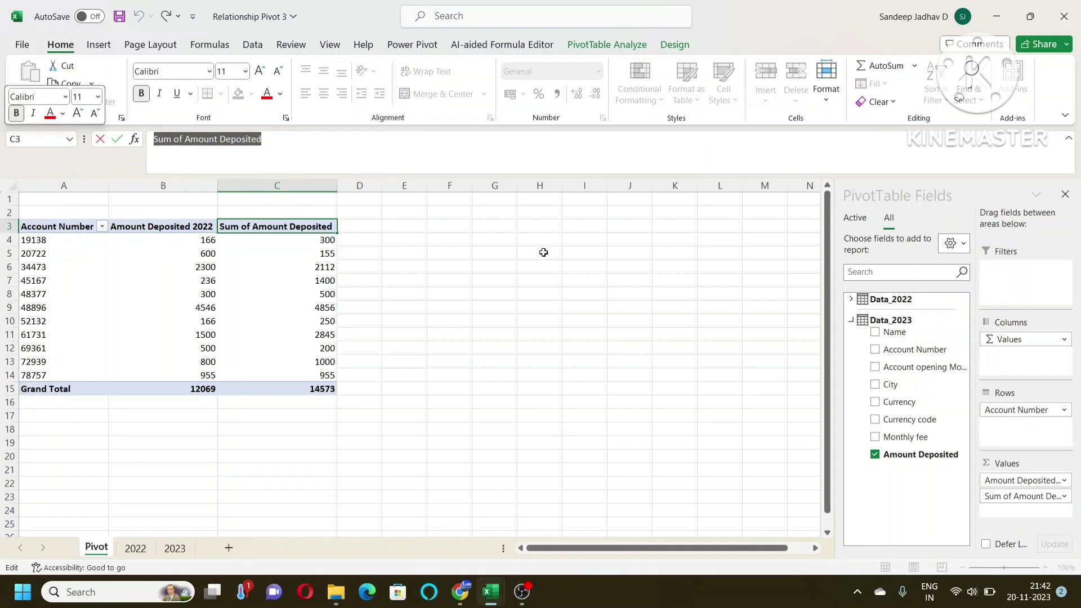
type("Amoun")
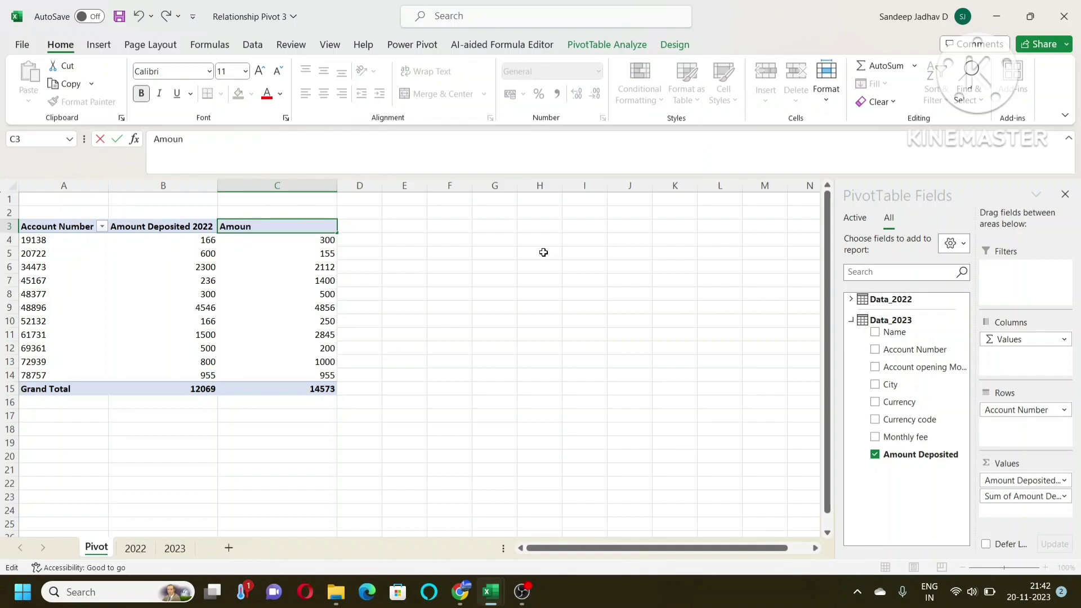
type("t Deposited 2023")
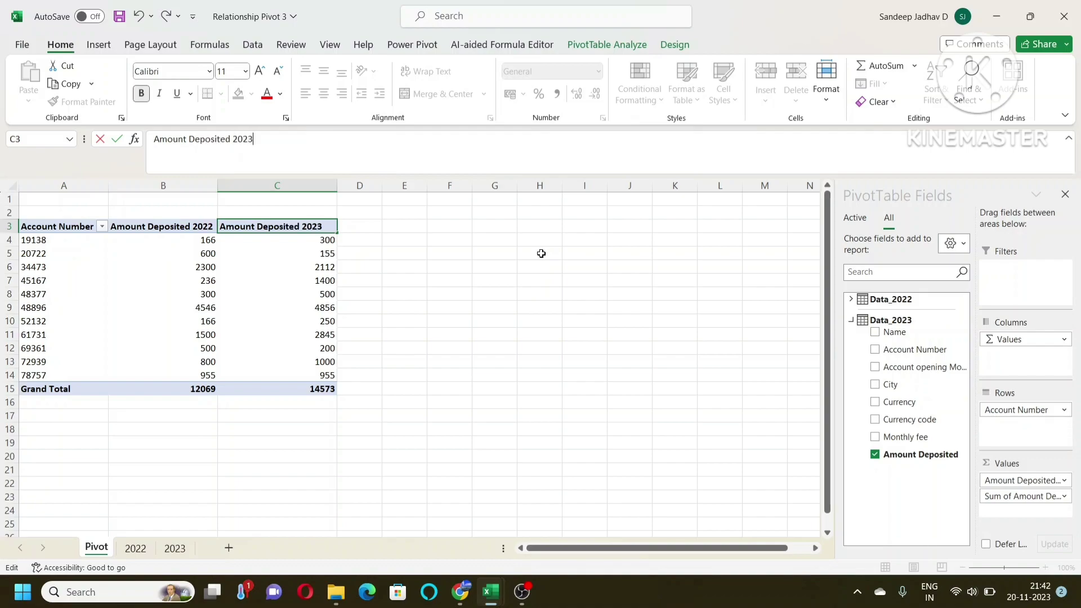
key("Return")
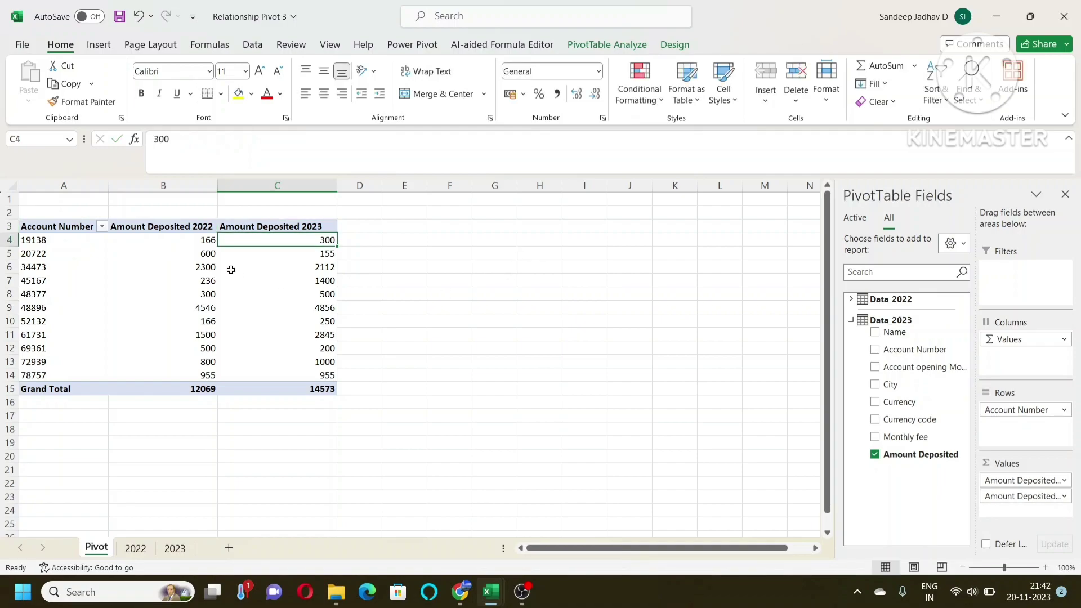
left_click(264, 264)
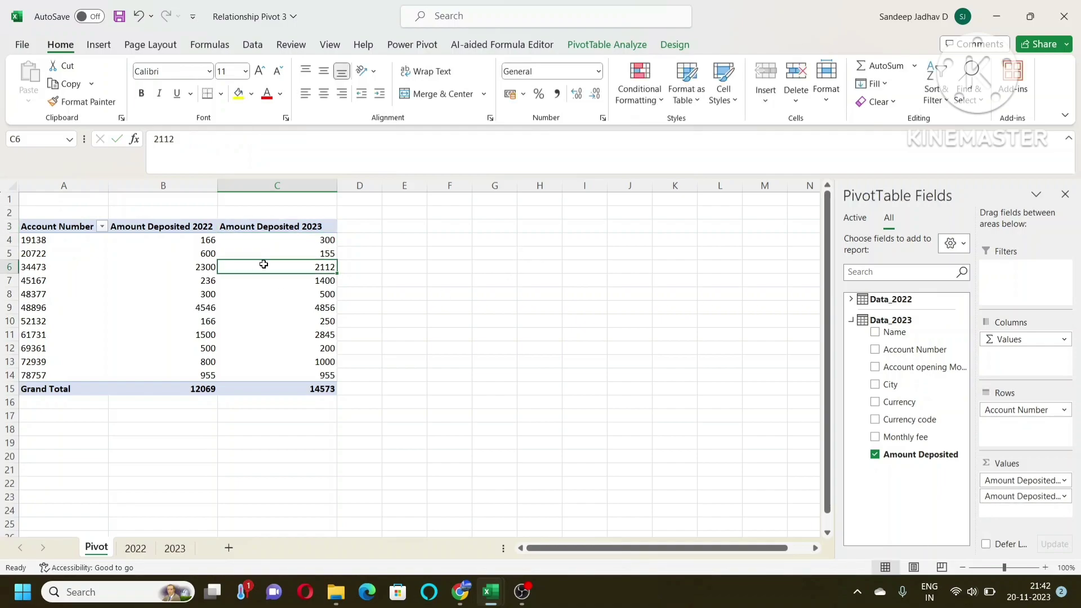
left_click(205, 238)
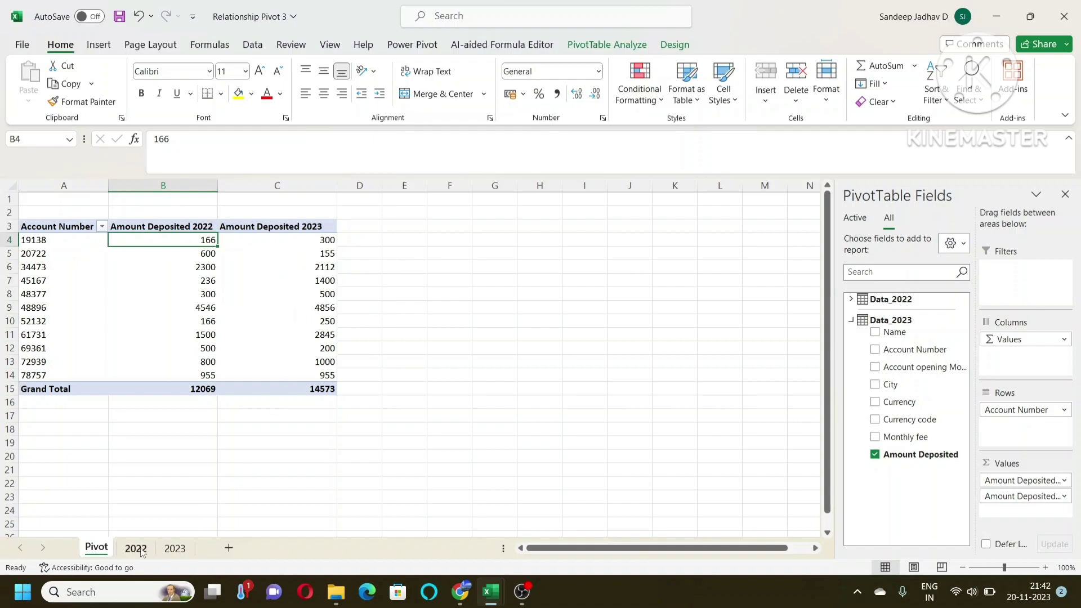
left_click(137, 549)
left_click(174, 549)
left_click(135, 549)
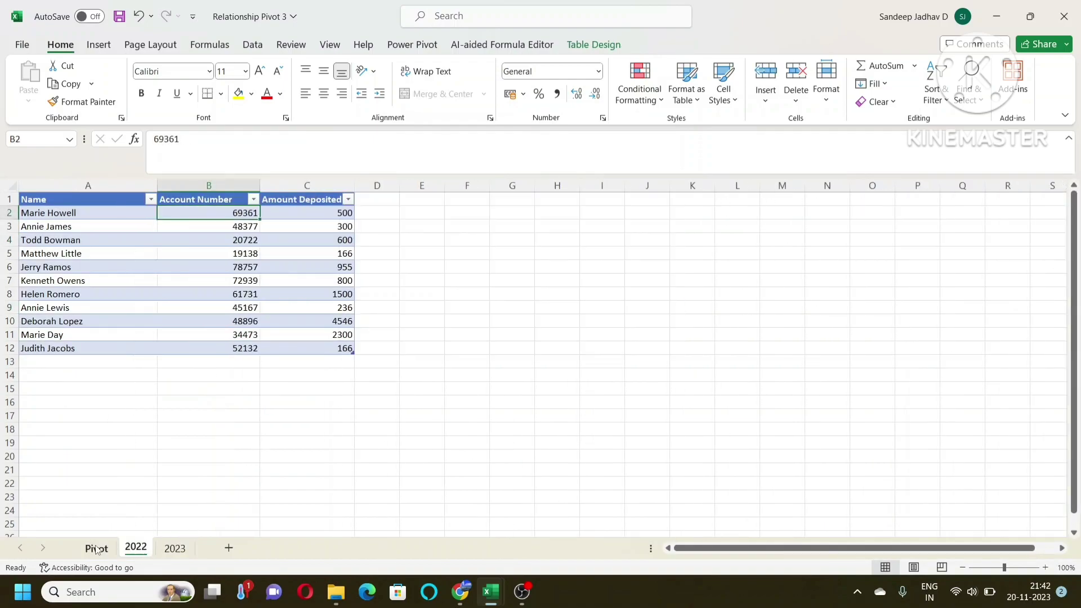
left_click(97, 549)
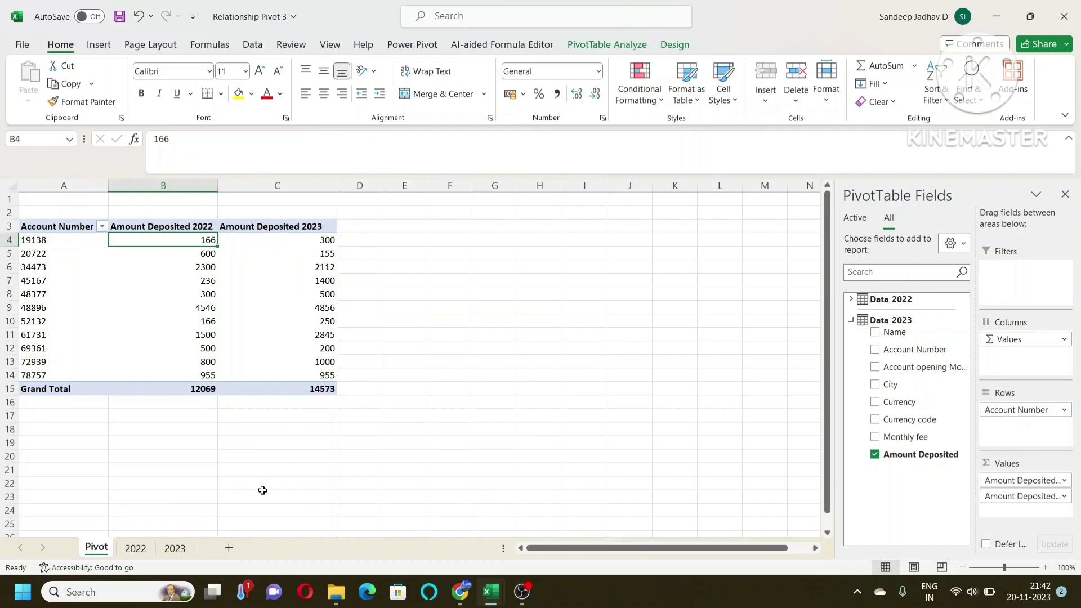
left_click(134, 548)
left_click(175, 549)
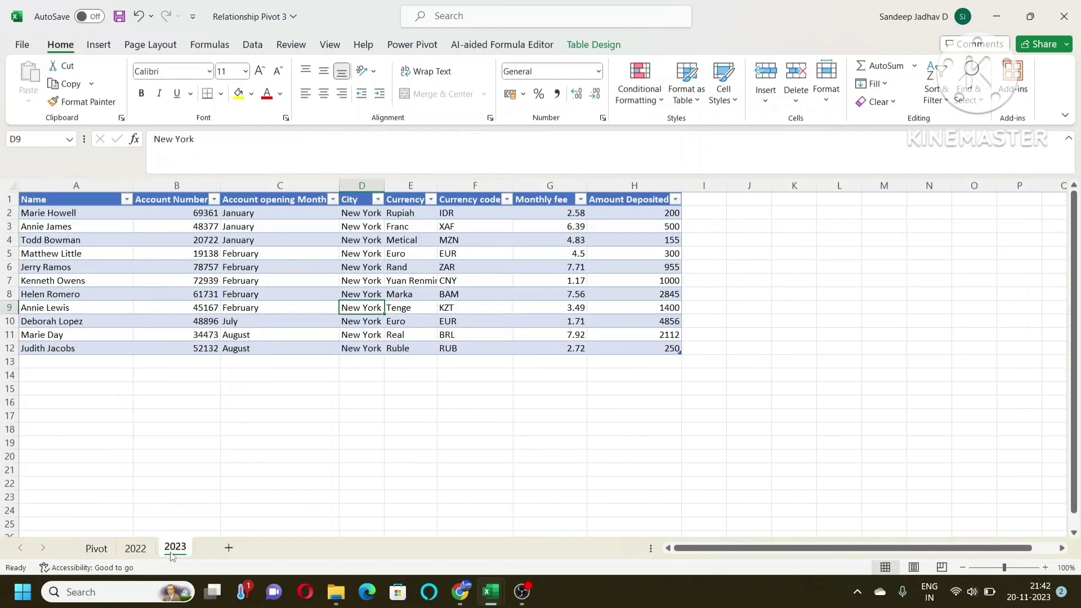
left_click(97, 549)
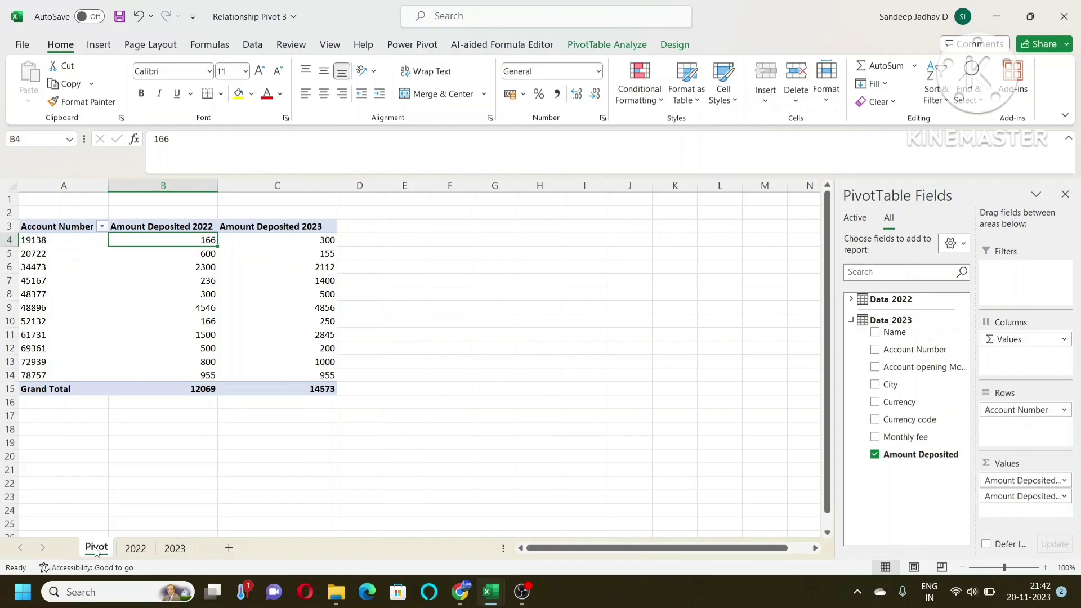
left_click(164, 552)
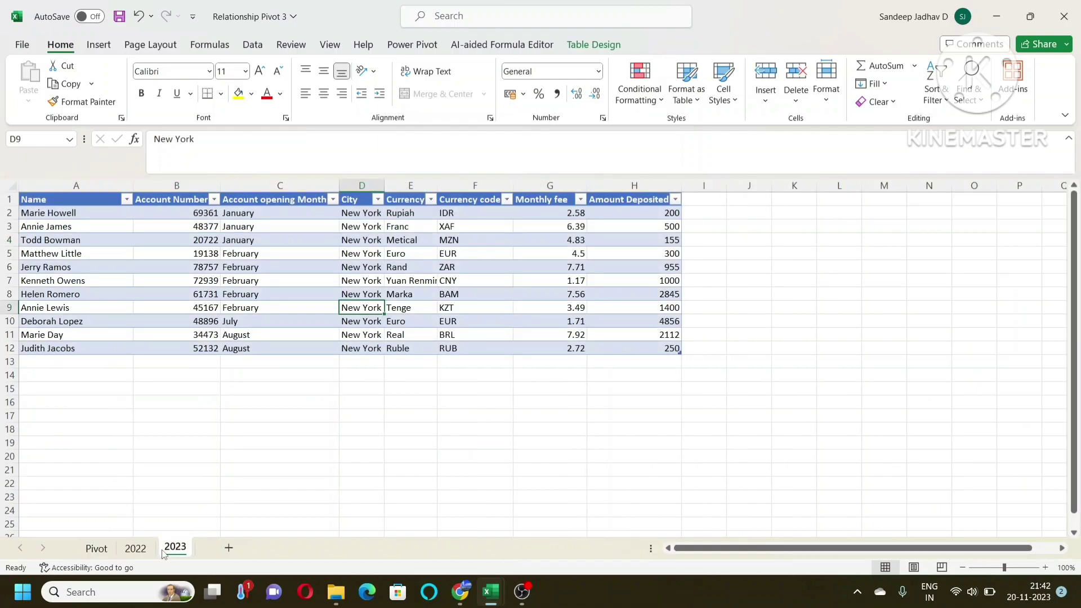
left_click(259, 201)
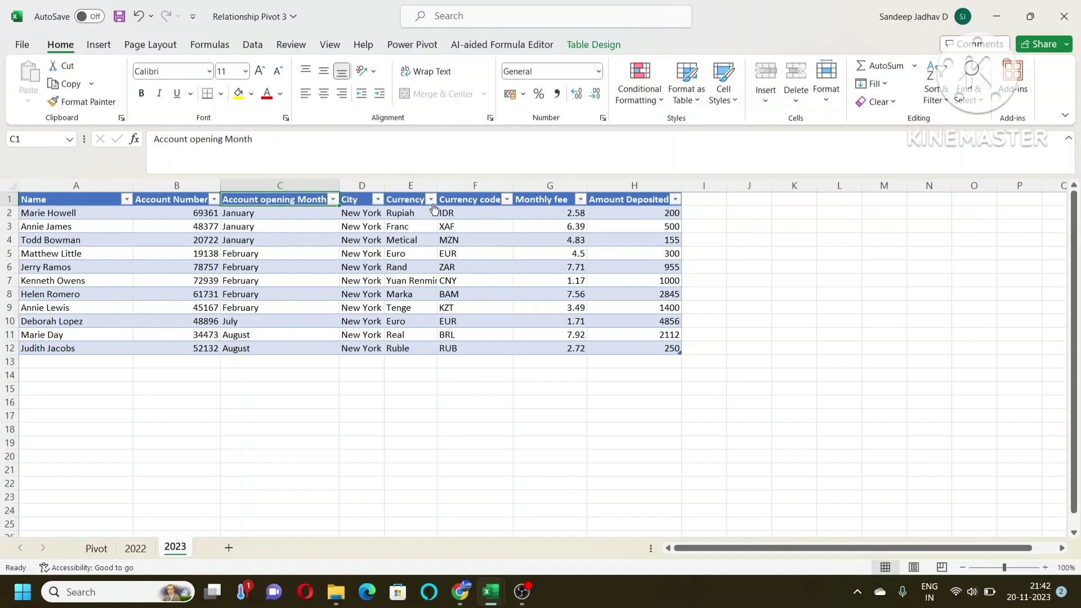
left_click(415, 199)
left_click(454, 201)
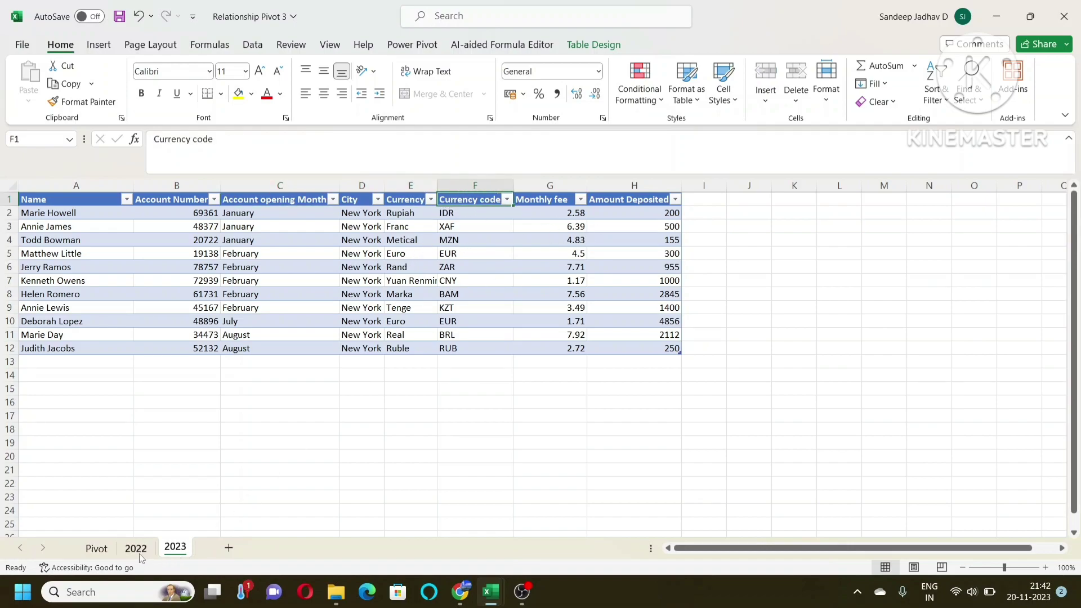
left_click(96, 549)
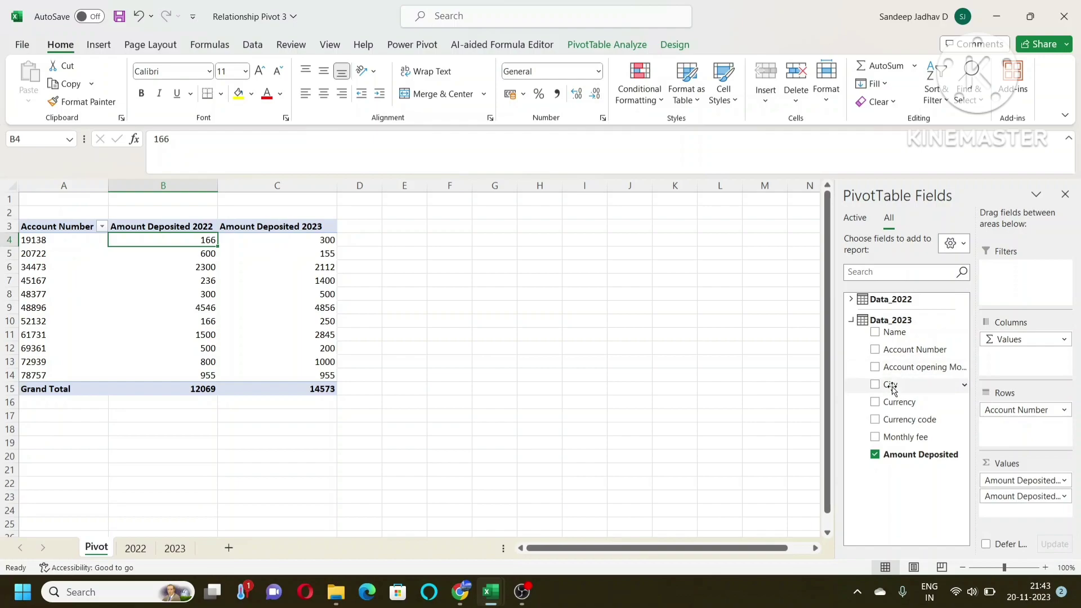
left_click_drag(892, 389, 1034, 365)
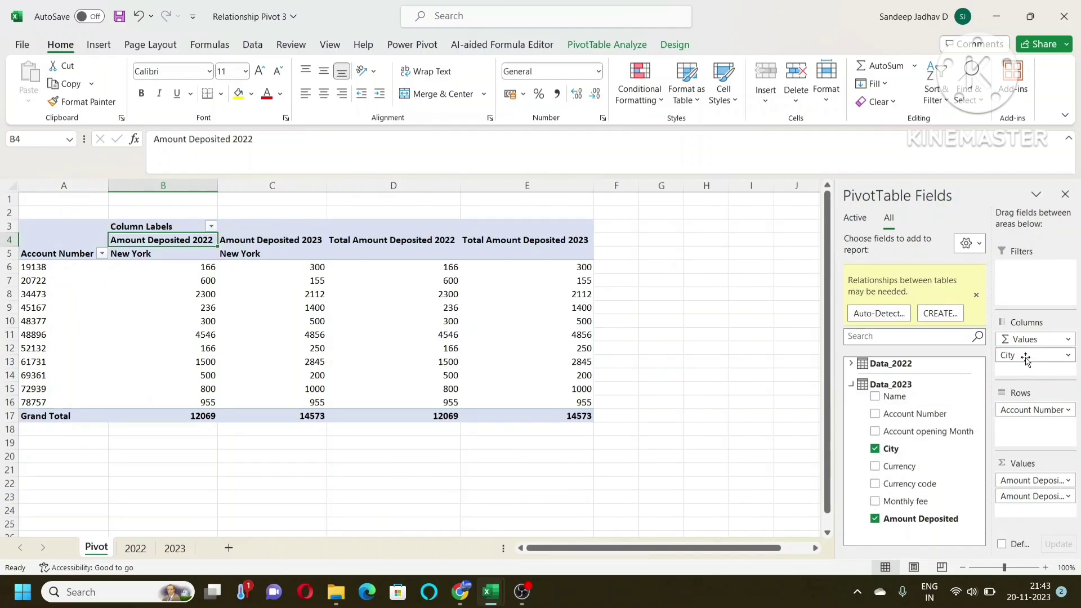
left_click_drag(1027, 360, 933, 422)
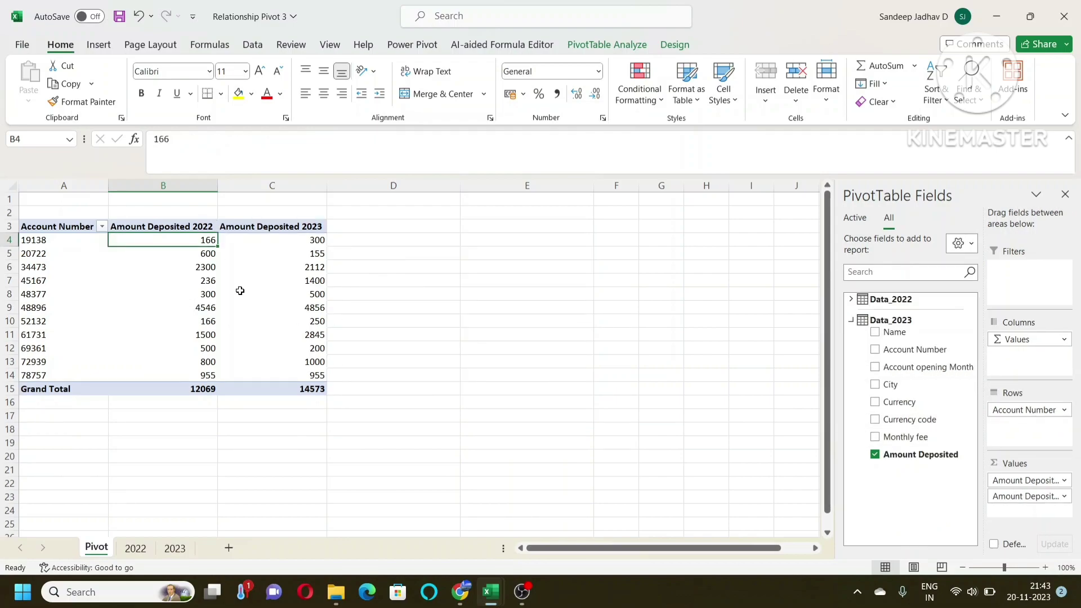
mouse_move(240, 290)
left_click(298, 241)
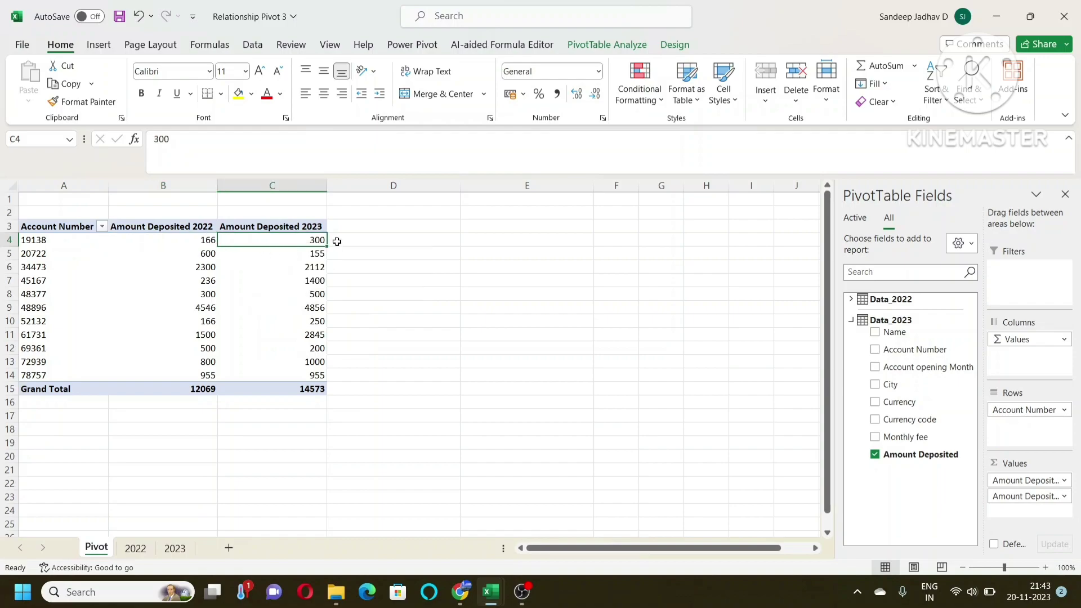
left_click(196, 242)
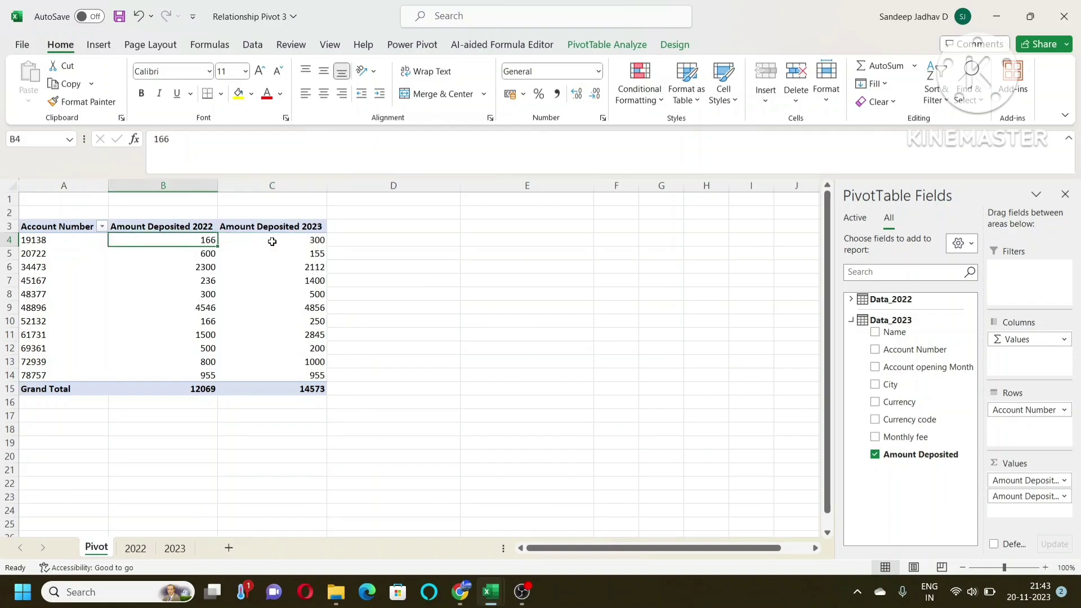
left_click(295, 242)
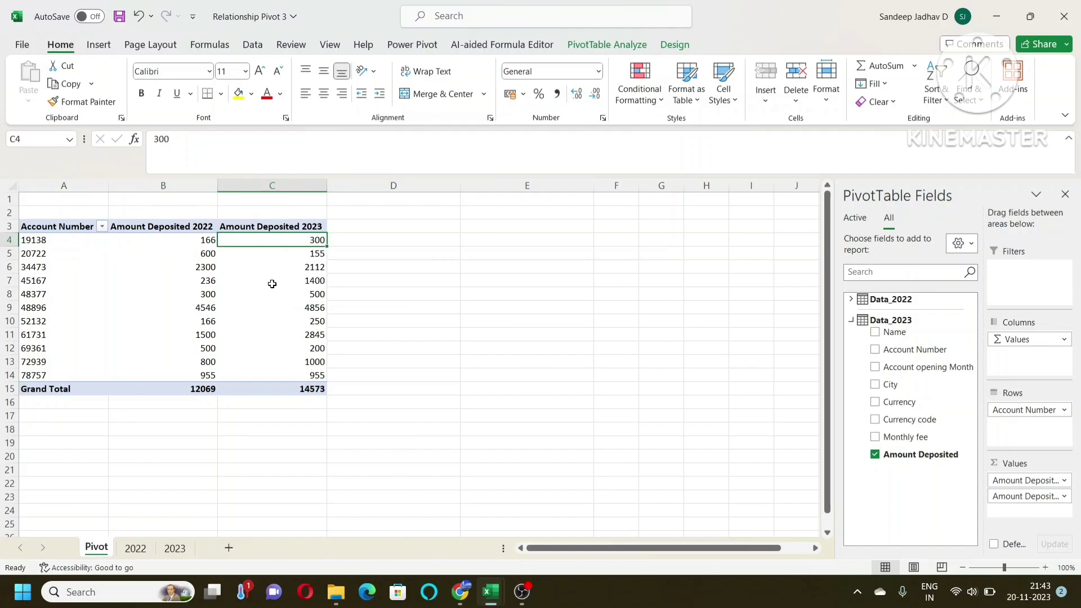
mouse_move(272, 284)
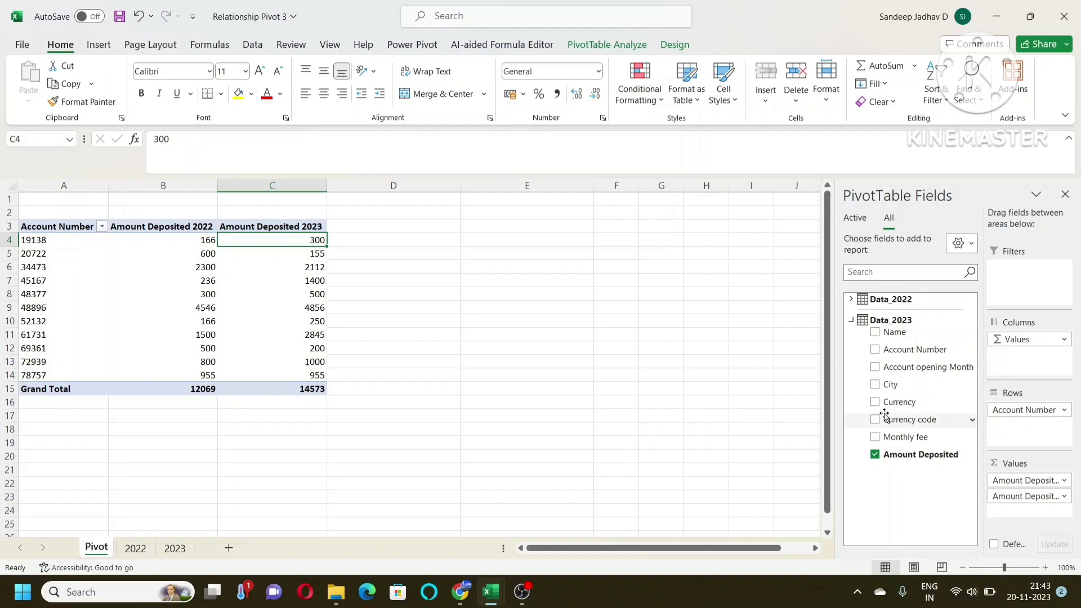
Step: Add a Number-formatted measure 'Difference' to Data_2023: =[Sum of Amount Deposited 2]-[Sum of Amount Deposited]
right_click(899, 322)
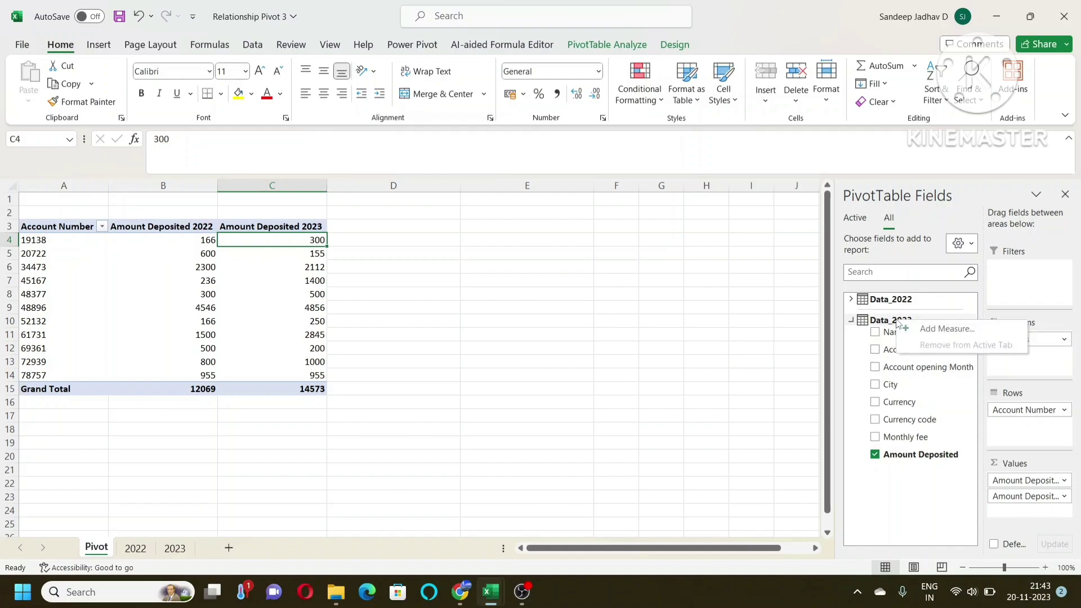
left_click(940, 329)
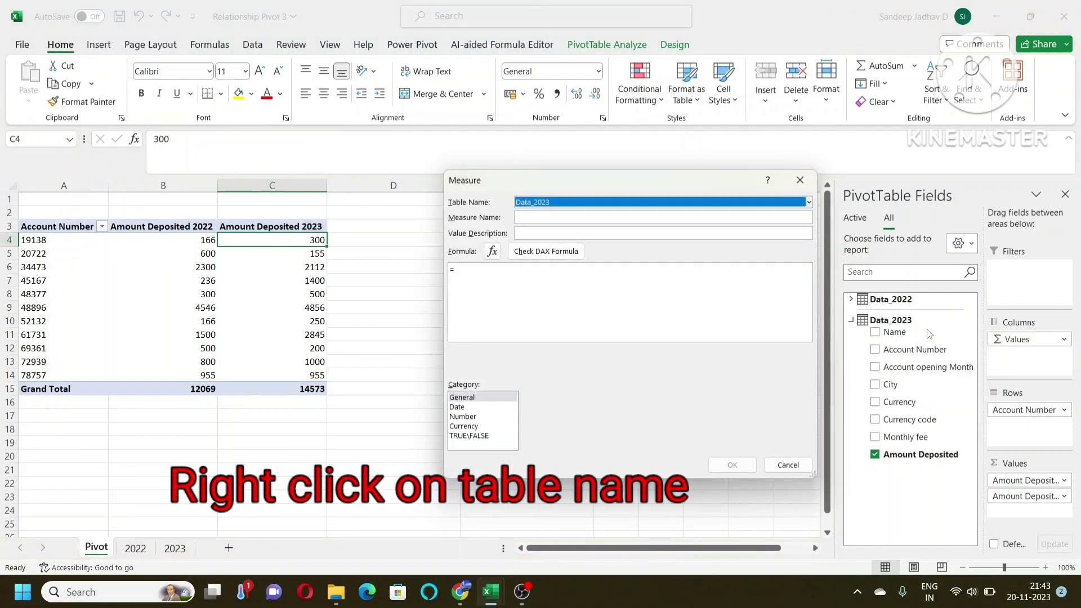
left_click(526, 218)
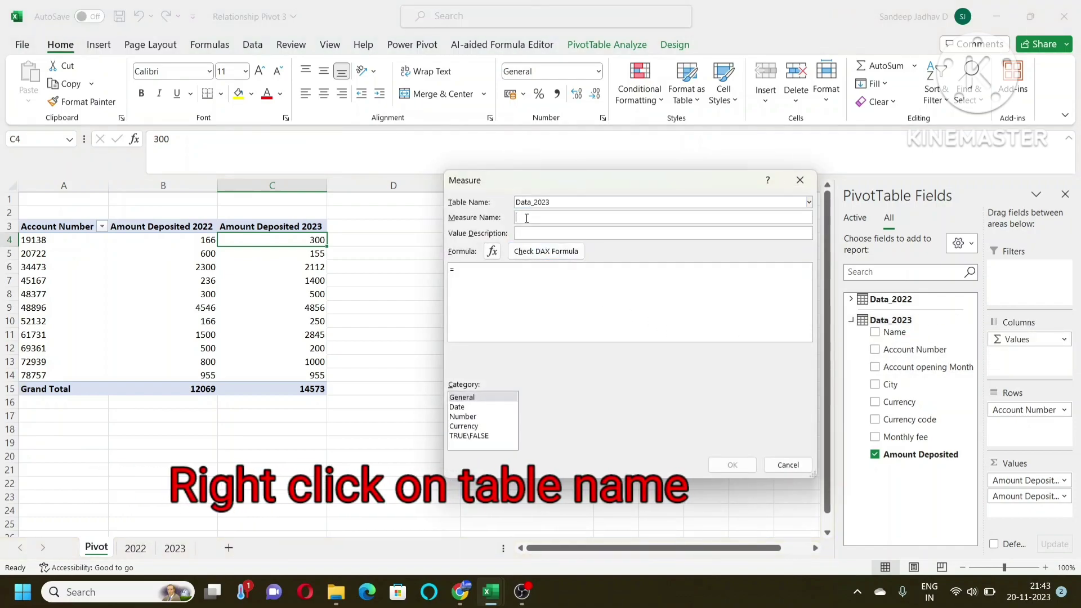
type("Difference")
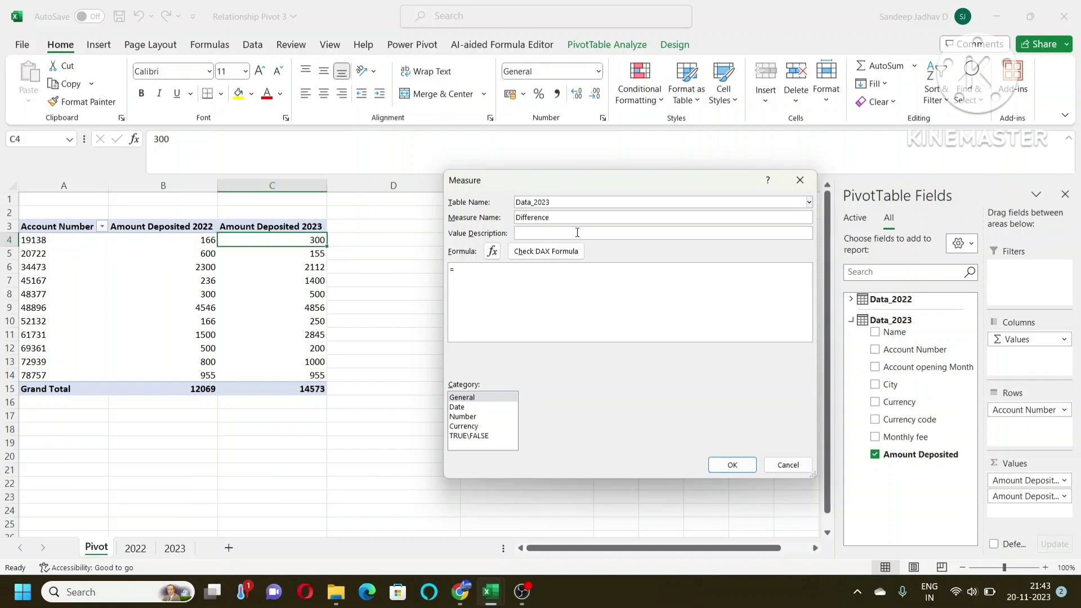
left_click(475, 274)
type("sum")
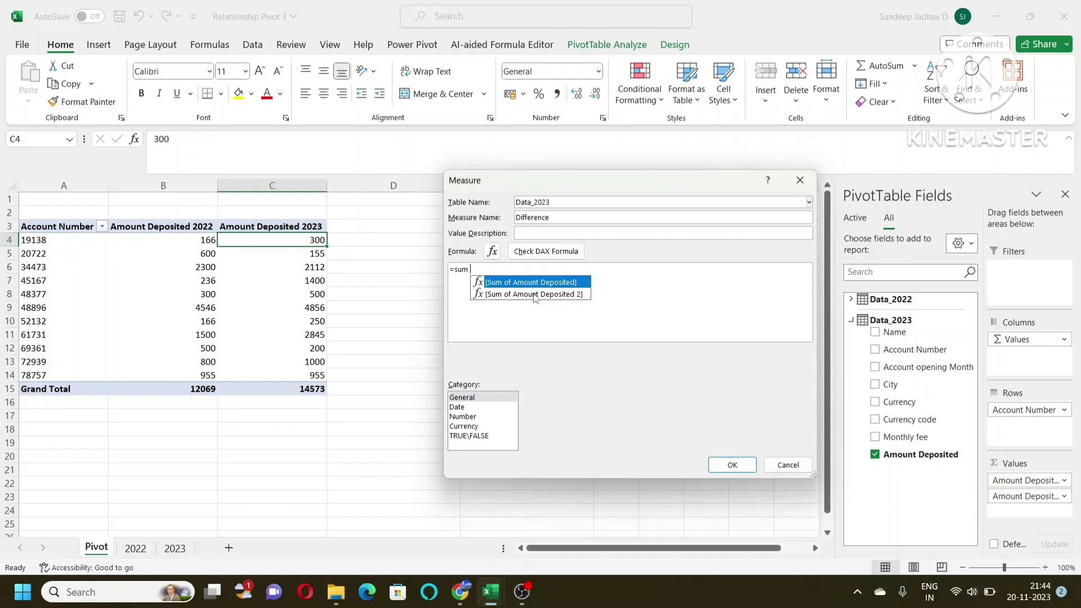
double_click(534, 294)
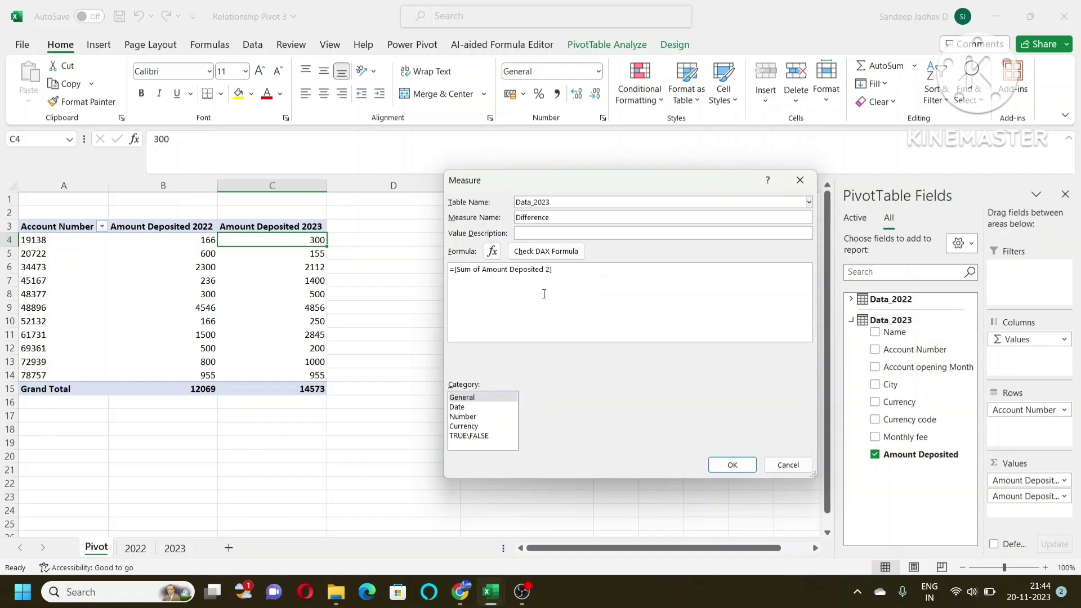
type("-sum")
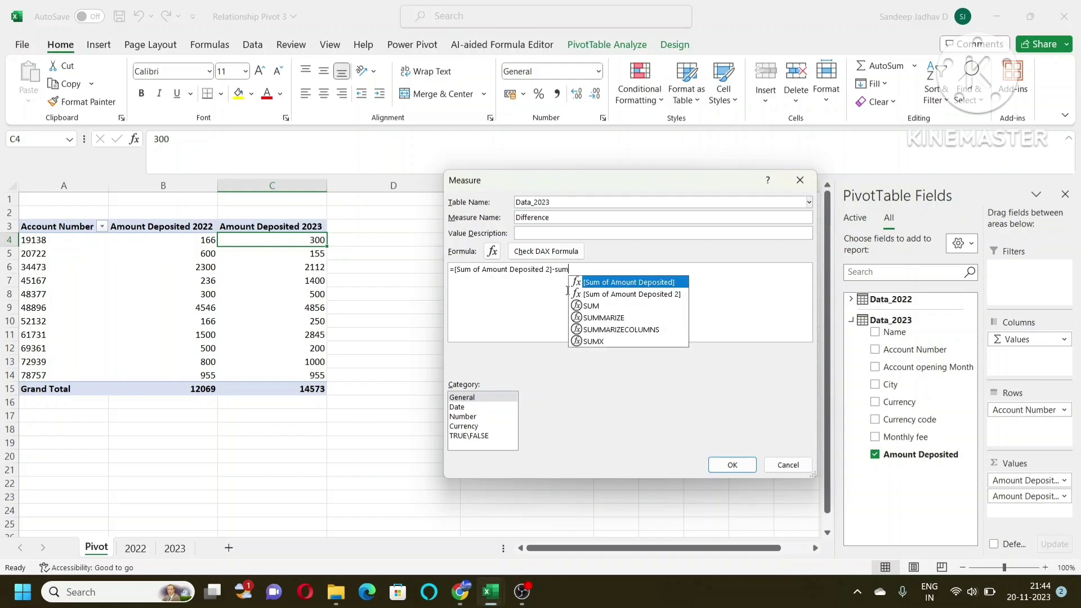
type(" of")
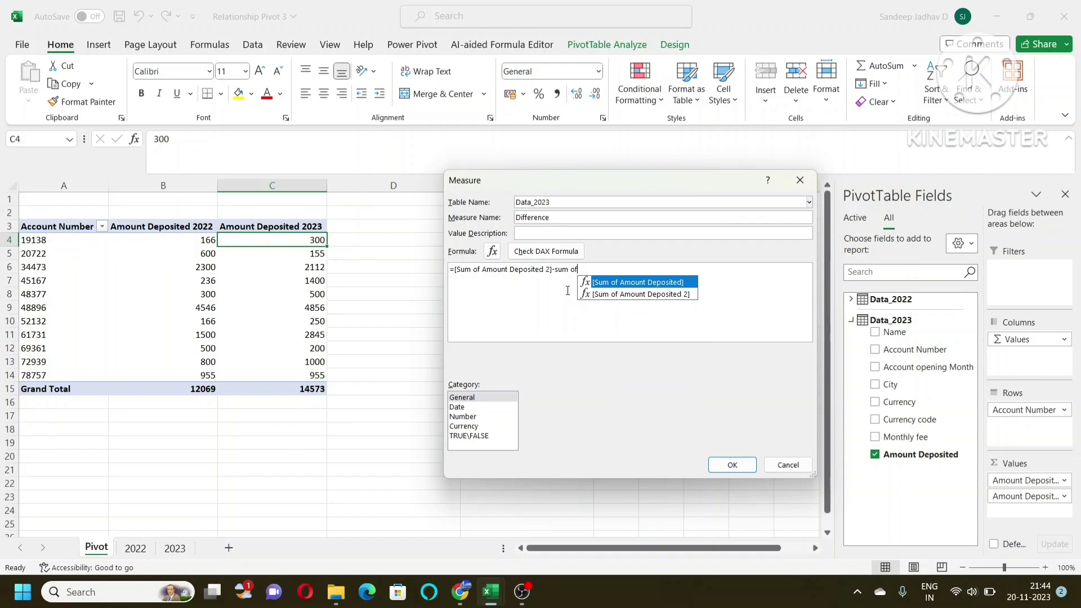
double_click(653, 284)
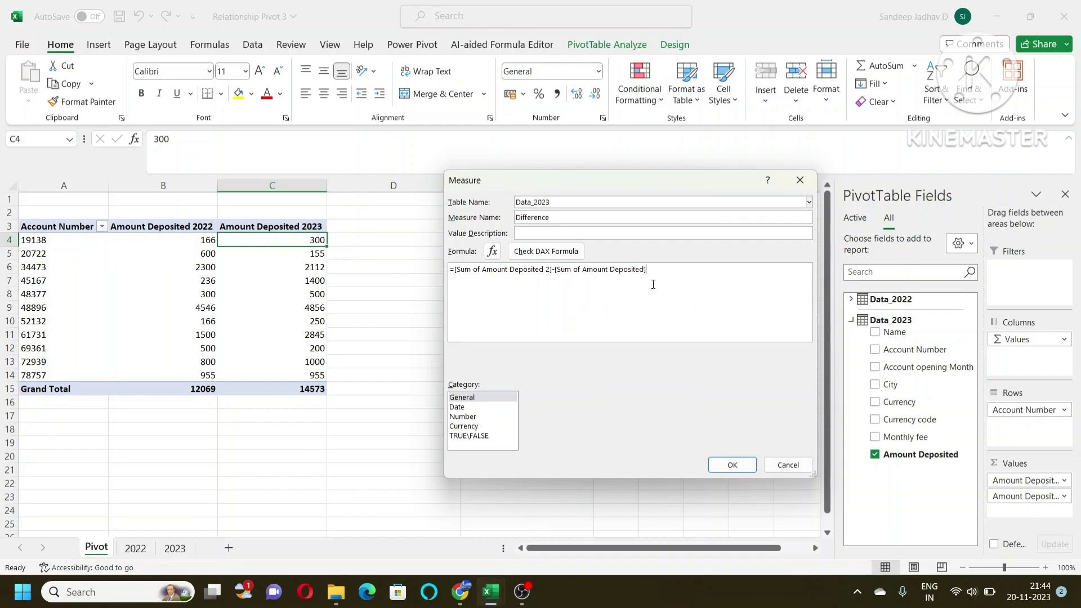
left_click(473, 416)
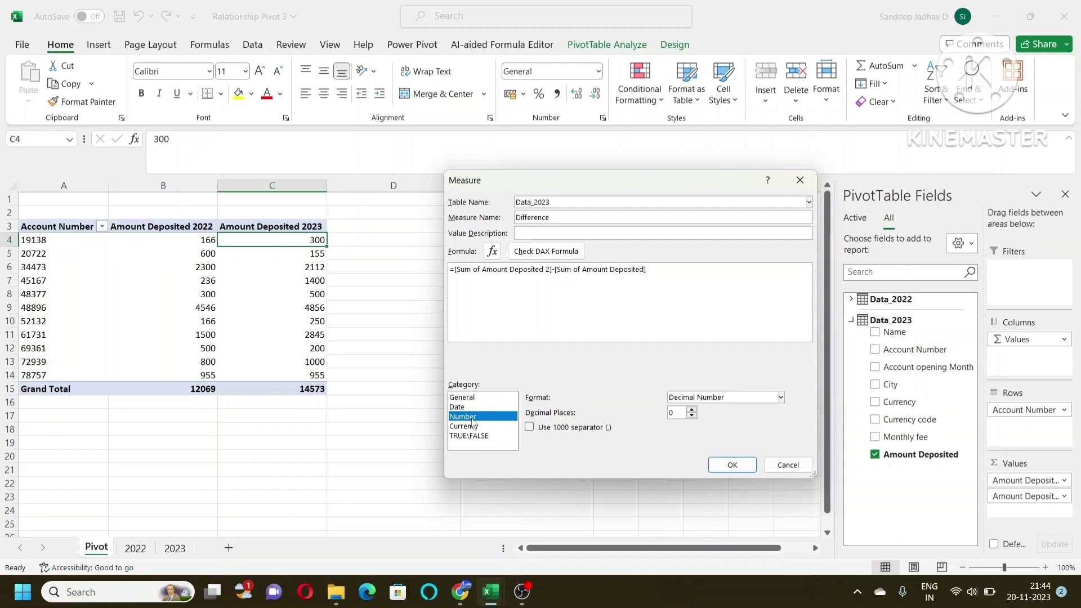
left_click(733, 466)
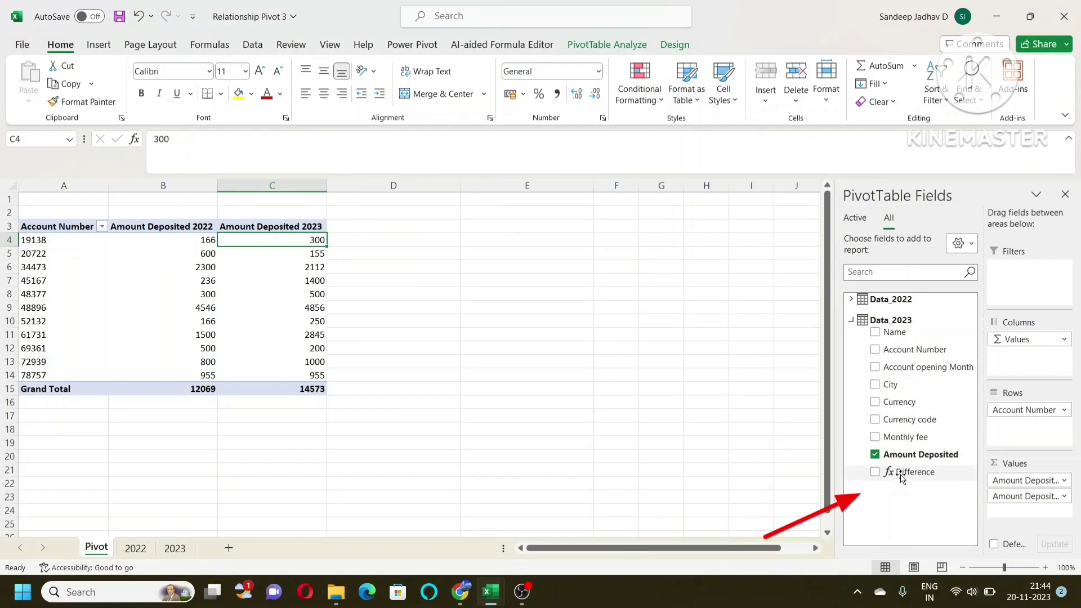
Step: Put Difference into the pivot Values and check account 20722's deposits and its -445 difference
left_click_drag(906, 479, 1034, 512)
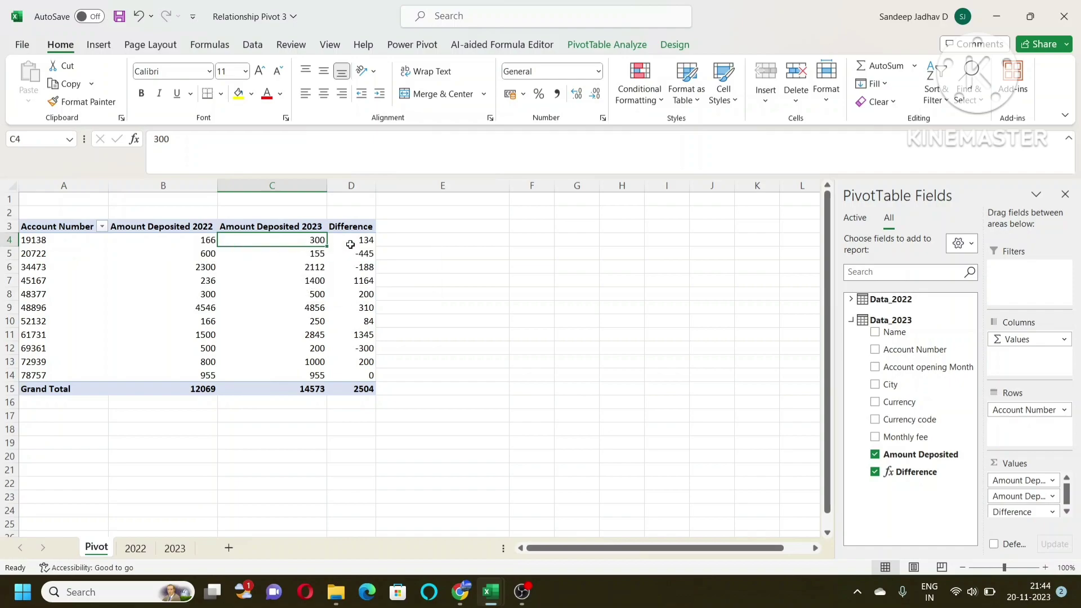
mouse_move(359, 240)
mouse_move(295, 252)
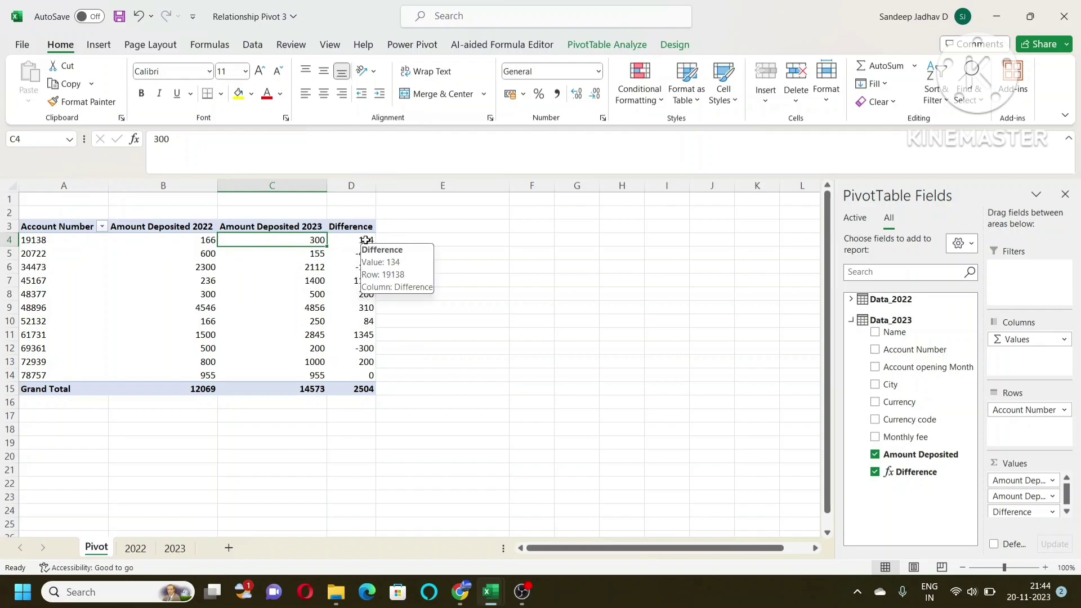
left_click(212, 255)
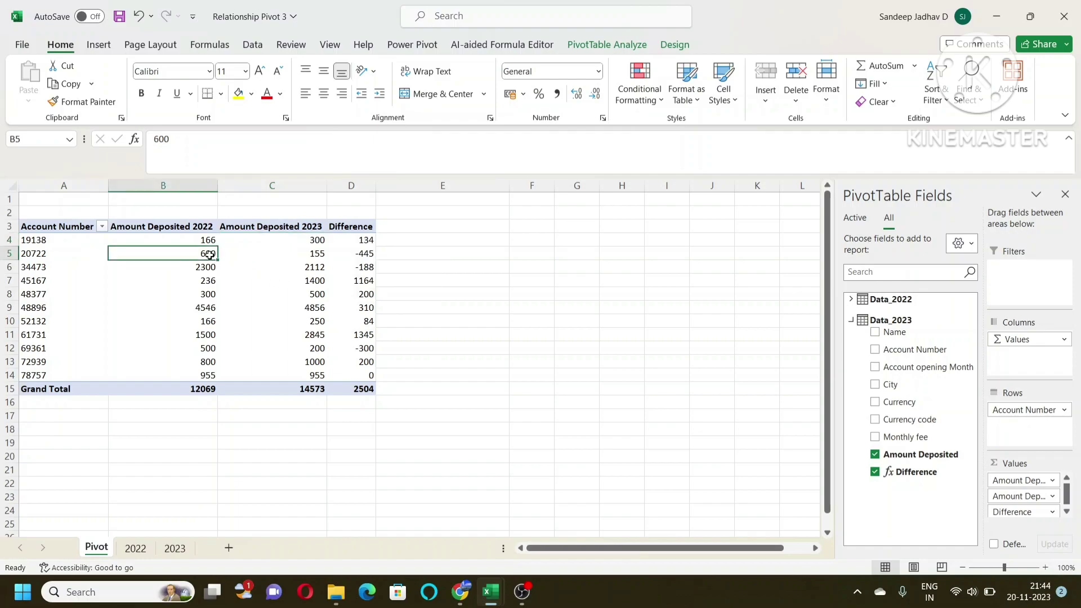
left_click(22, 254)
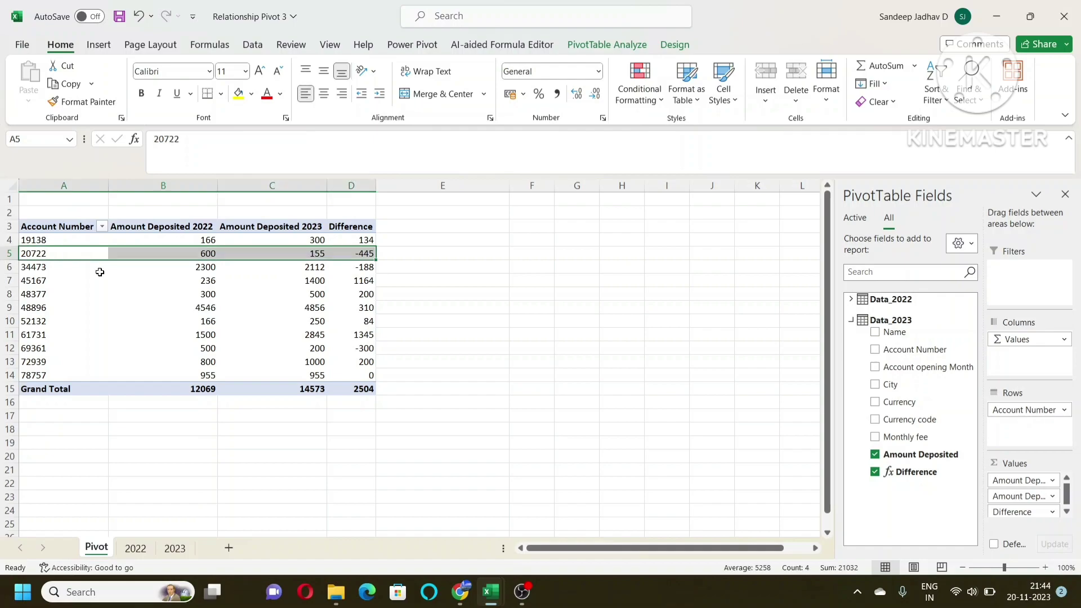
left_click(203, 255)
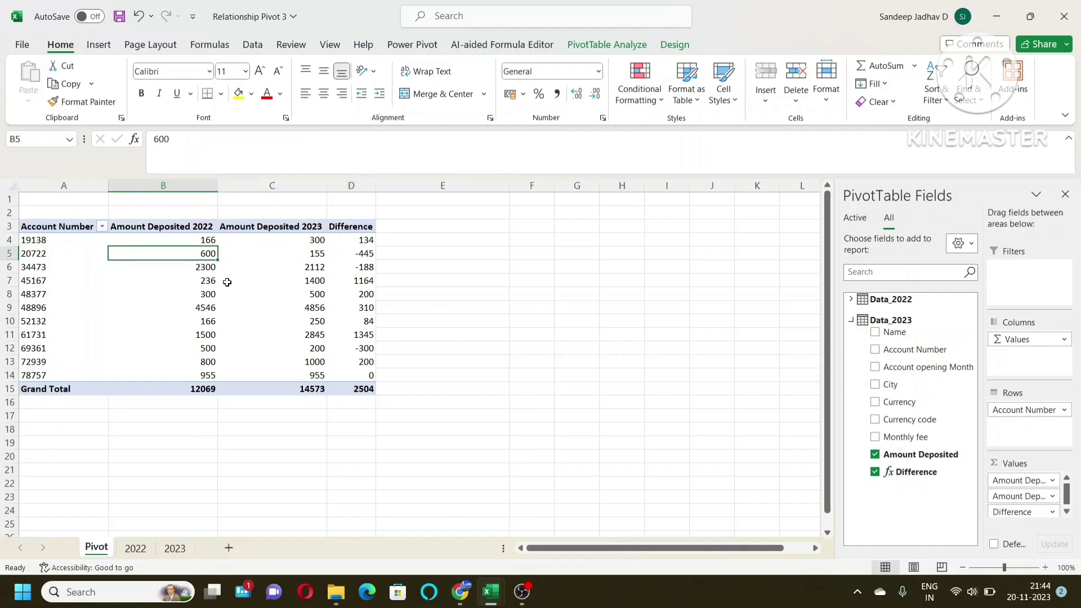
left_click(361, 255)
left_click(205, 255)
left_click(308, 256)
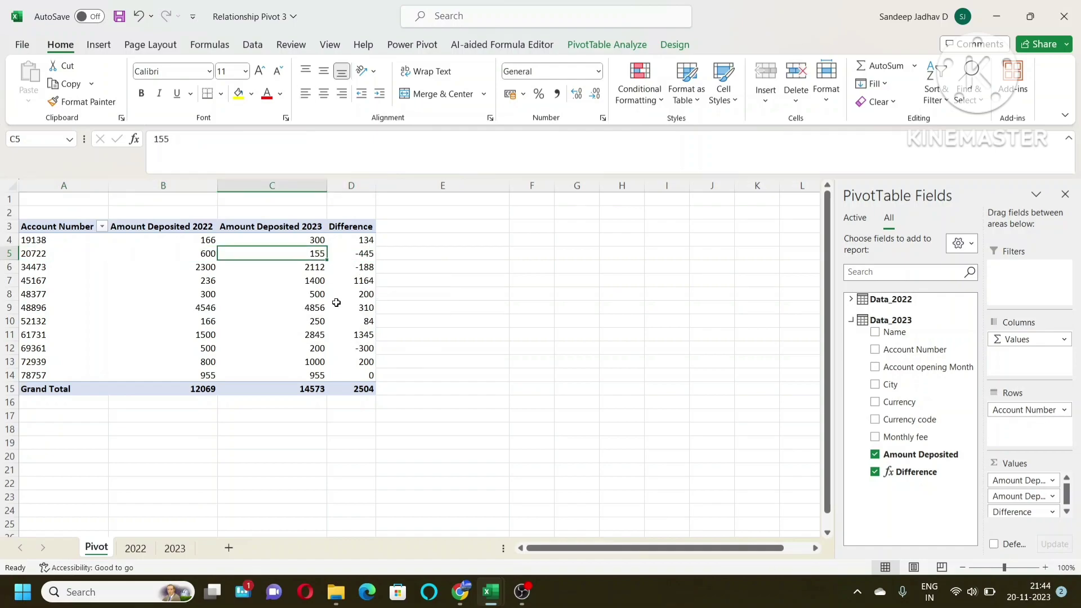